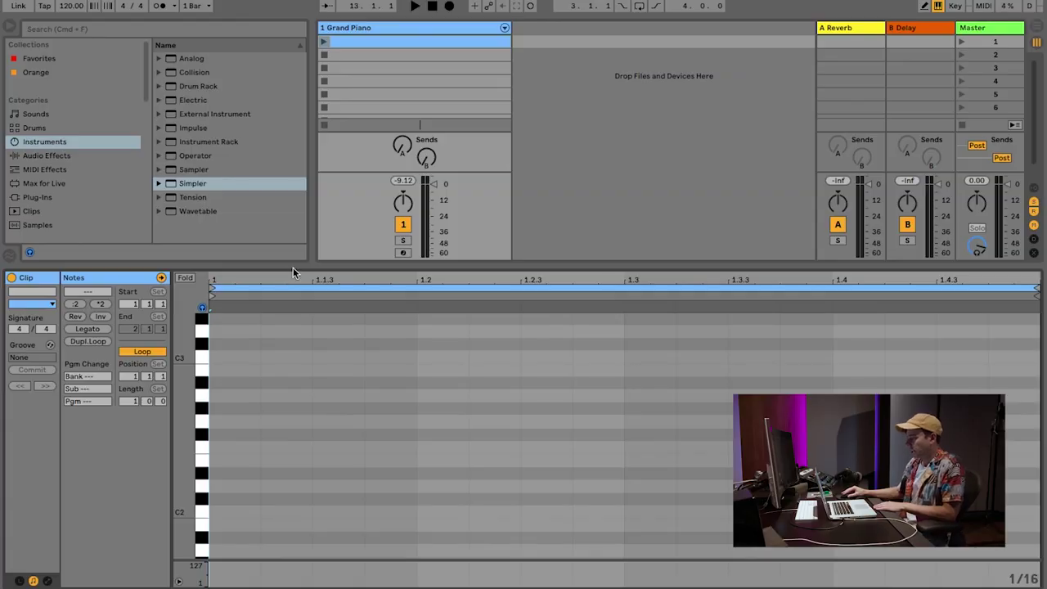
Draw an A1 note at the start of the empty Grand Piano clip.
left_click_drag(292, 267, 295, 252)
left_click(381, 30)
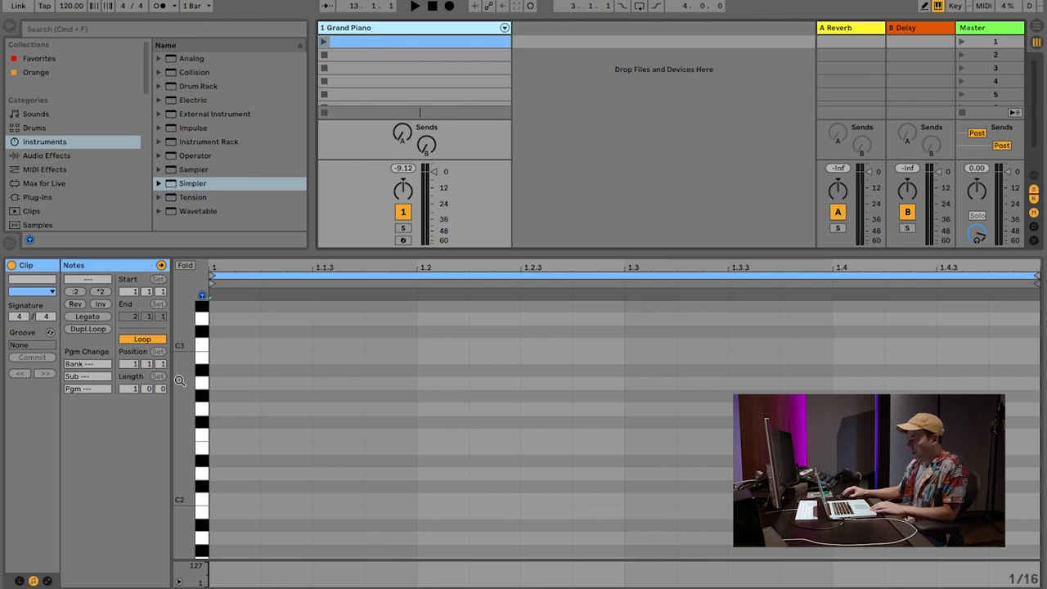
left_click_drag(180, 380, 183, 412)
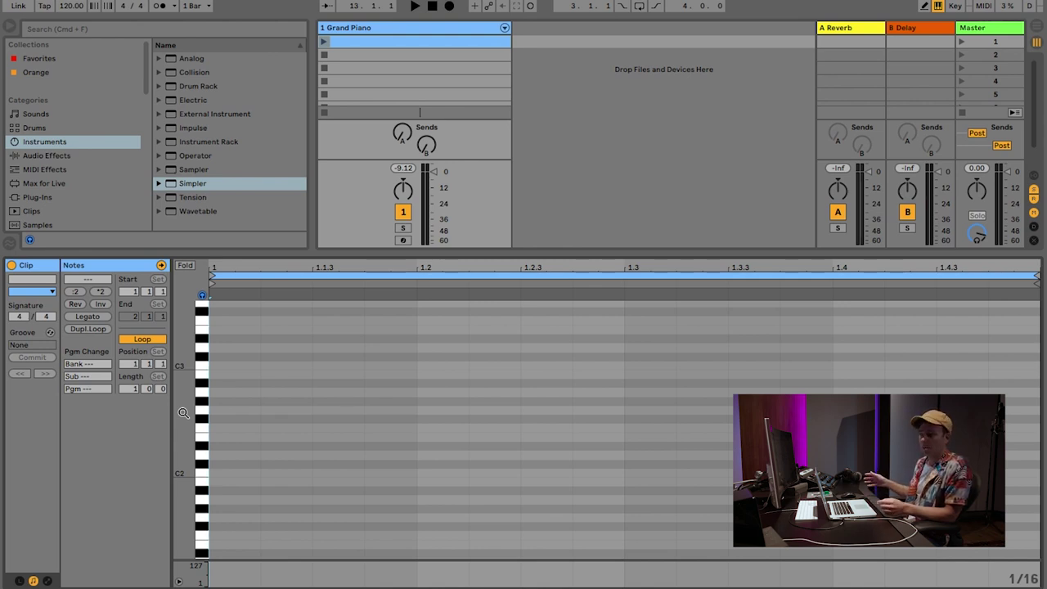
left_click_drag(183, 412, 274, 368)
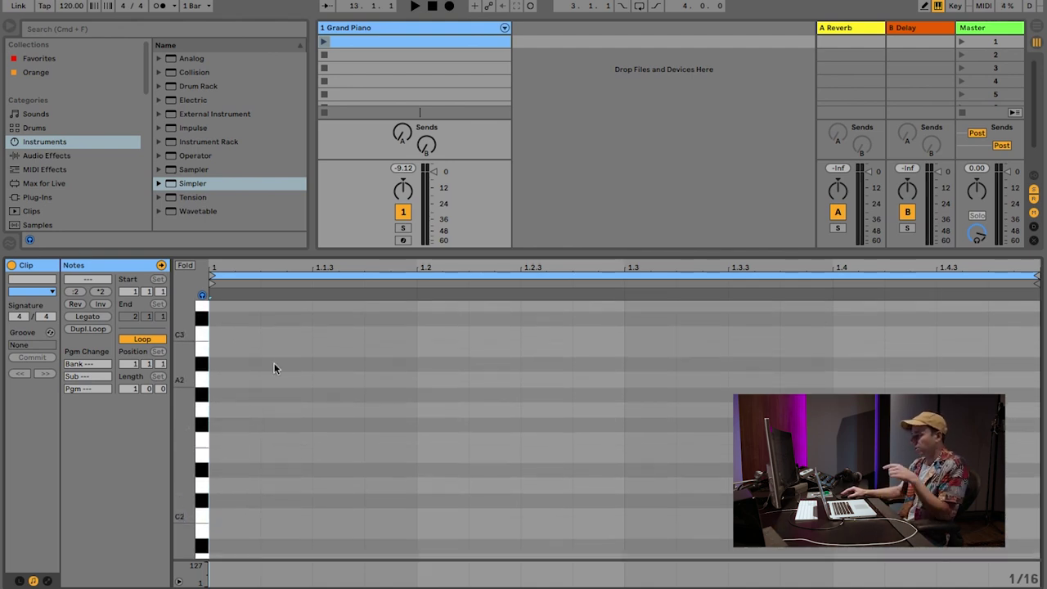
scroll(289, 445, "down", 2)
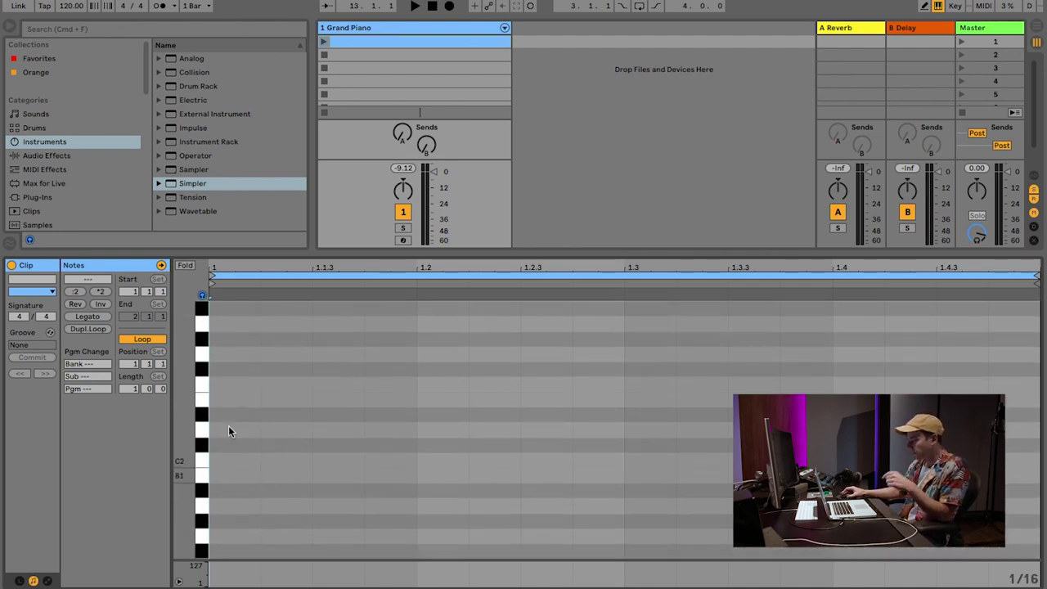
scroll(228, 431, "down", 1)
right_click(377, 41)
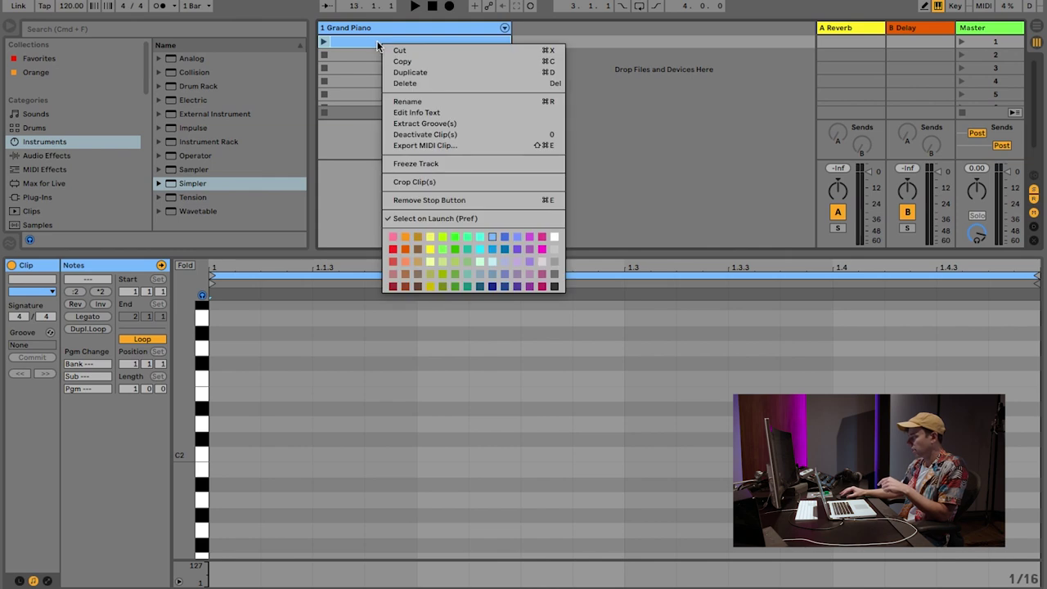
left_click(356, 40)
scroll(185, 424, "down", 3)
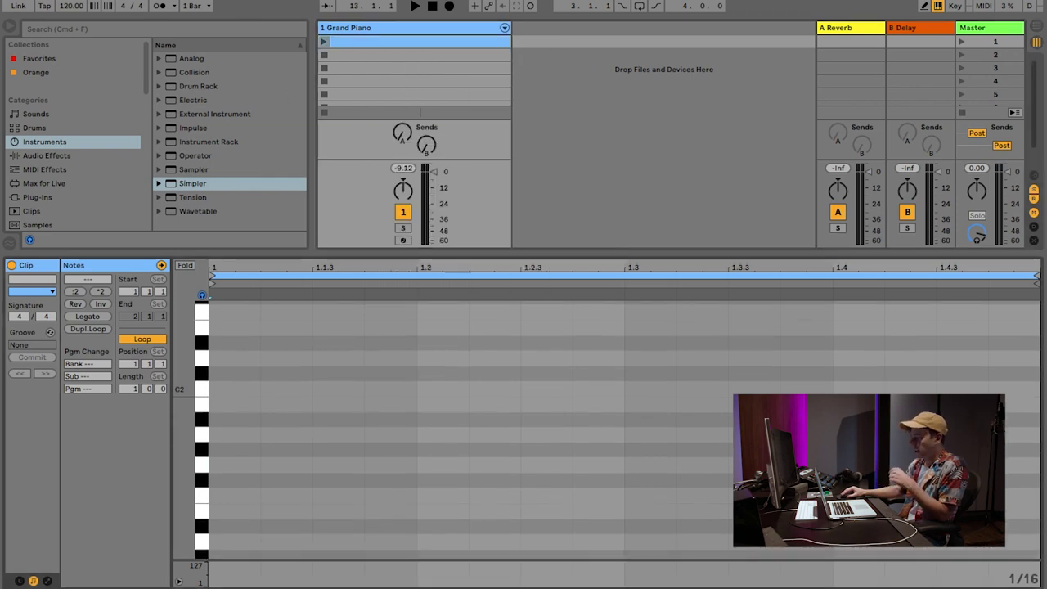
left_click_drag(186, 454, 237, 456)
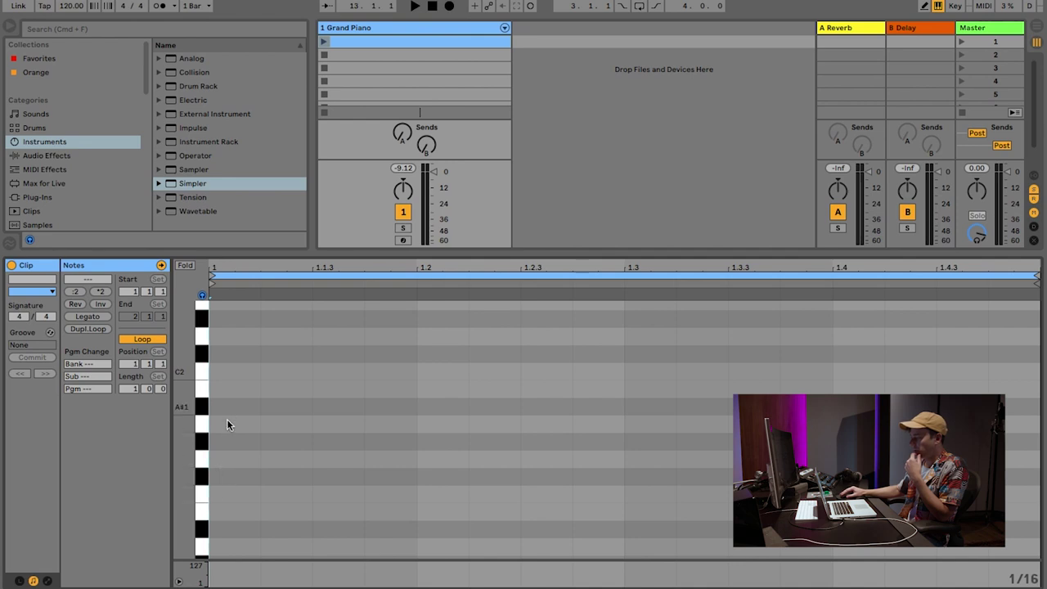
double_click(225, 430)
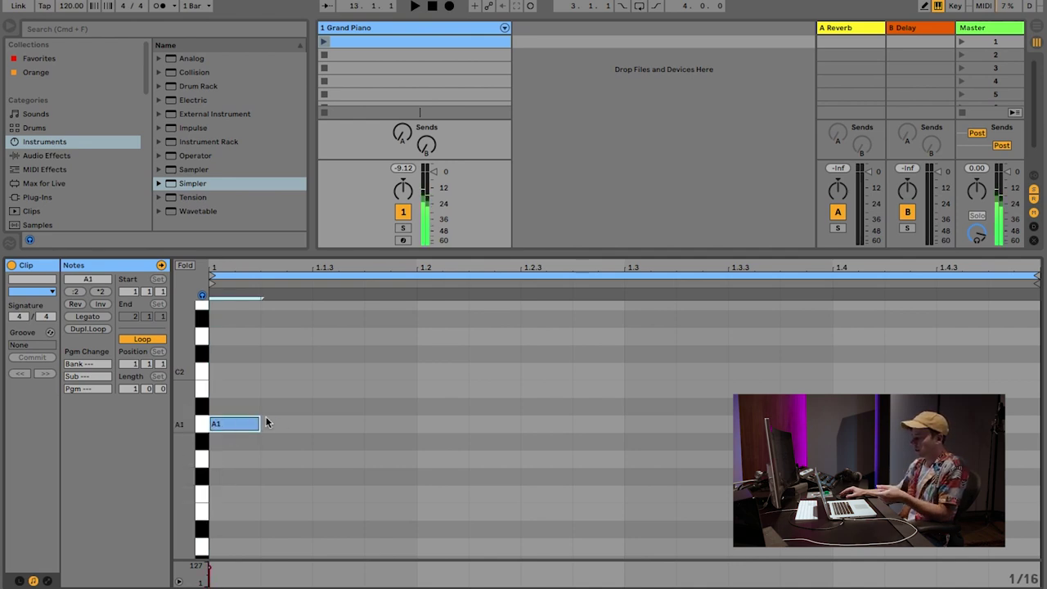
Copy the A1 note upward to B1, C2, D2, E2, F2, G2 and A2 to build a one-octave A minor scale.
scroll(339, 408, "up", 1)
scroll(326, 444, "up", 3)
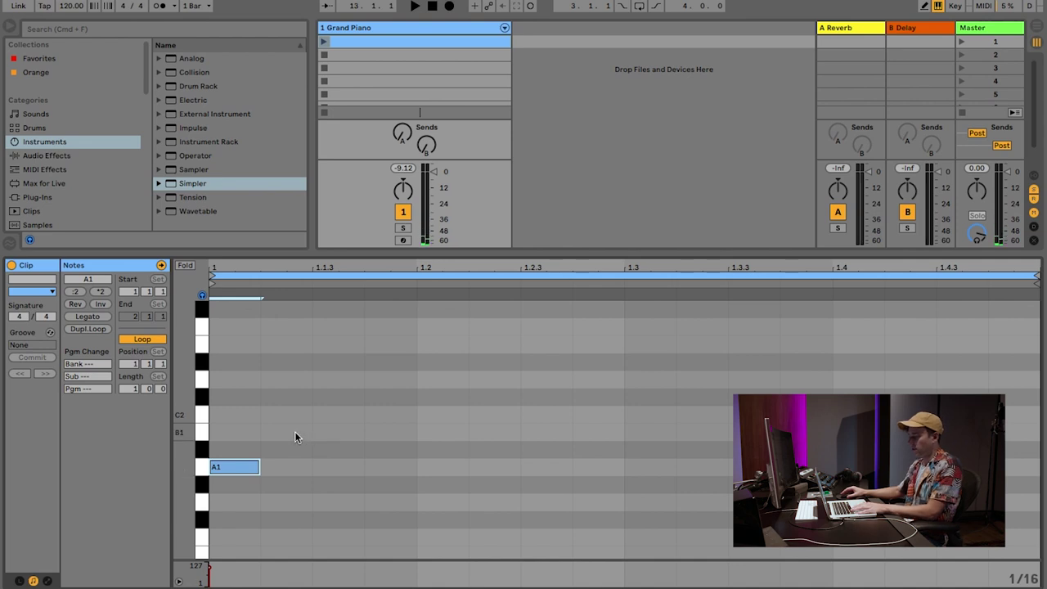
left_click_drag(234, 477, 234, 339)
scroll(241, 362, "up", 3)
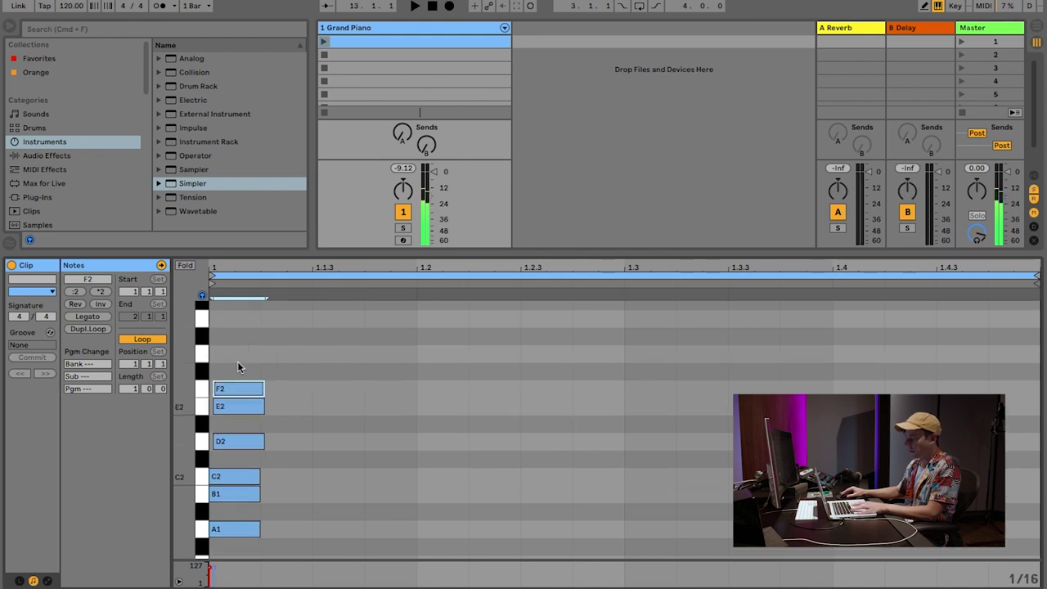
left_click_drag(229, 385, 230, 326)
scroll(234, 369, "up", 1)
left_click_drag(191, 374, 184, 365)
left_click(203, 349)
Select all the A1–A2 scale notes and copy them up by octaves to extend the scale to A4.
left_click_drag(227, 492, 249, 310)
scroll(298, 407, "up", 2)
scroll(293, 438, "up", 2)
scroll(289, 464, "down", 2)
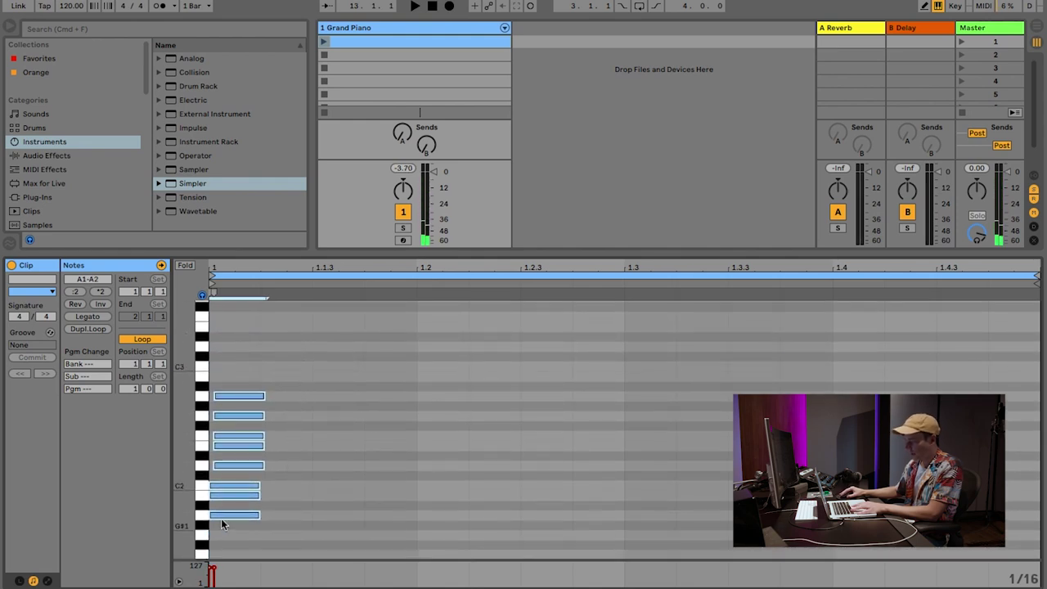
left_click_drag(221, 515, 229, 402)
scroll(251, 435, "up", 3)
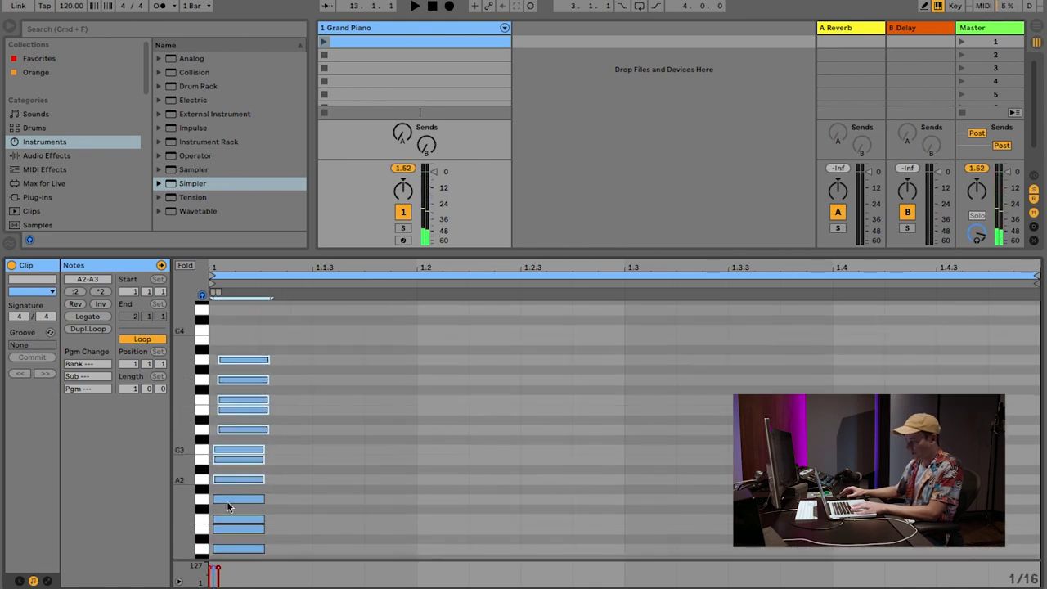
left_click_drag(194, 487, 176, 417)
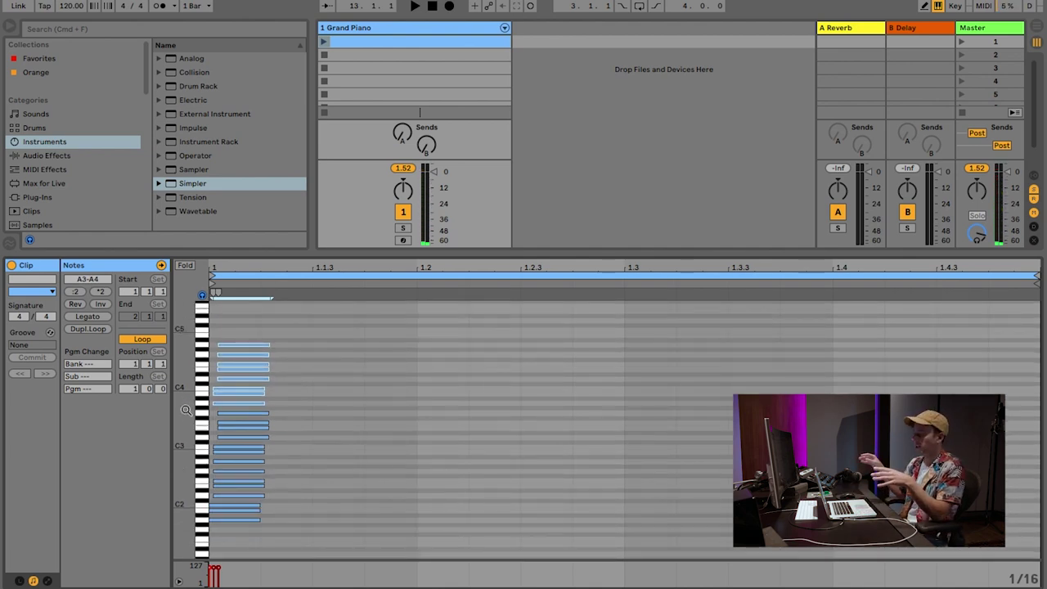
Fold the piano roll to the used notes and audition the scale keys from A1 to A4.
left_click_drag(186, 410, 179, 410)
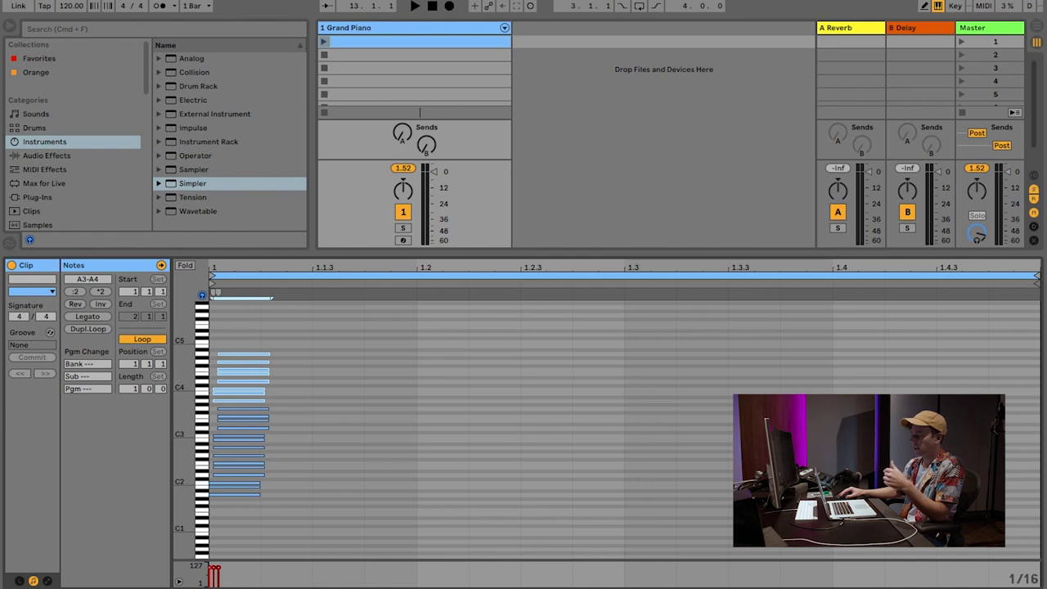
left_click_drag(179, 410, 185, 377)
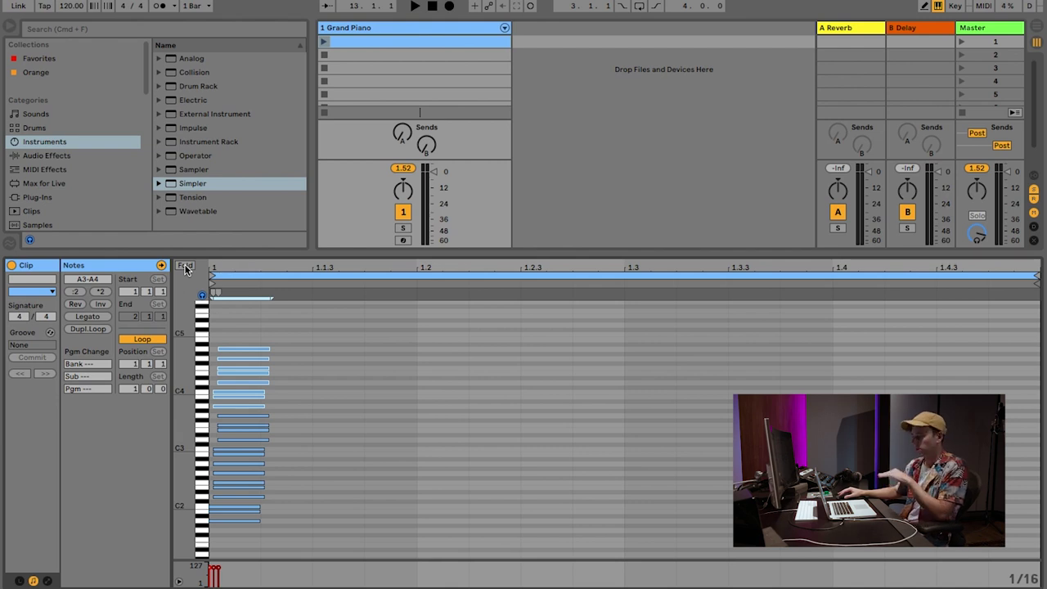
left_click(185, 268)
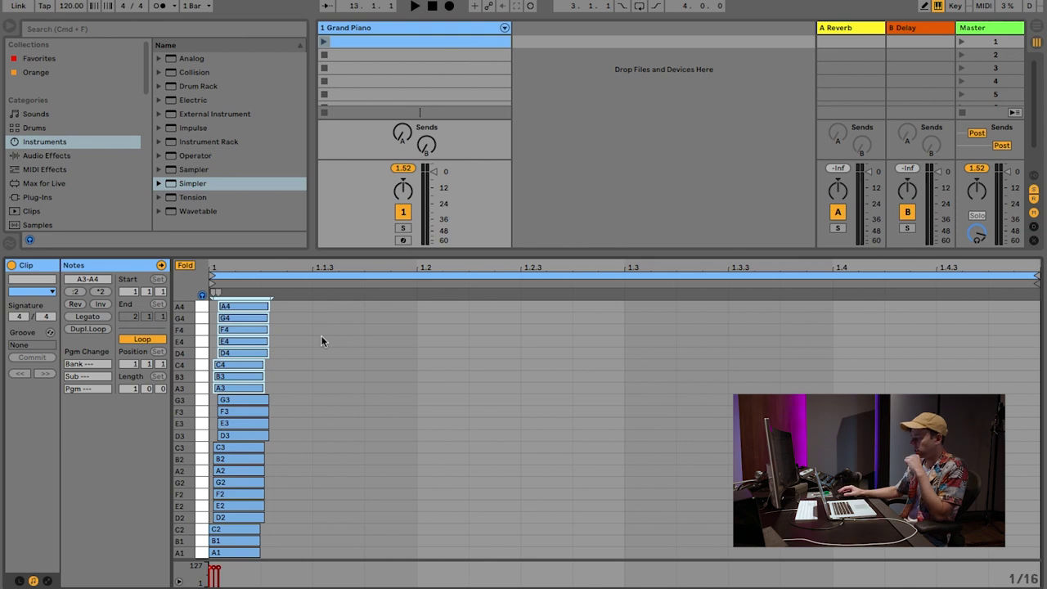
left_click_drag(201, 552, 199, 304)
Select all the scale notes, unfold the piano roll and transpose them down so the lowest note is F1.
left_click_drag(293, 306, 204, 556)
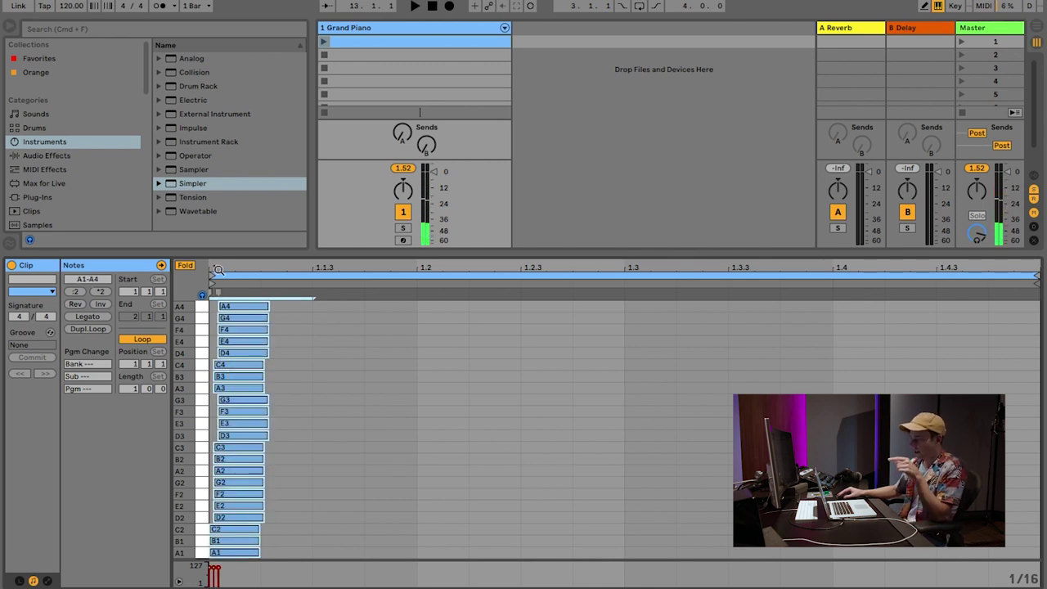
left_click(185, 266)
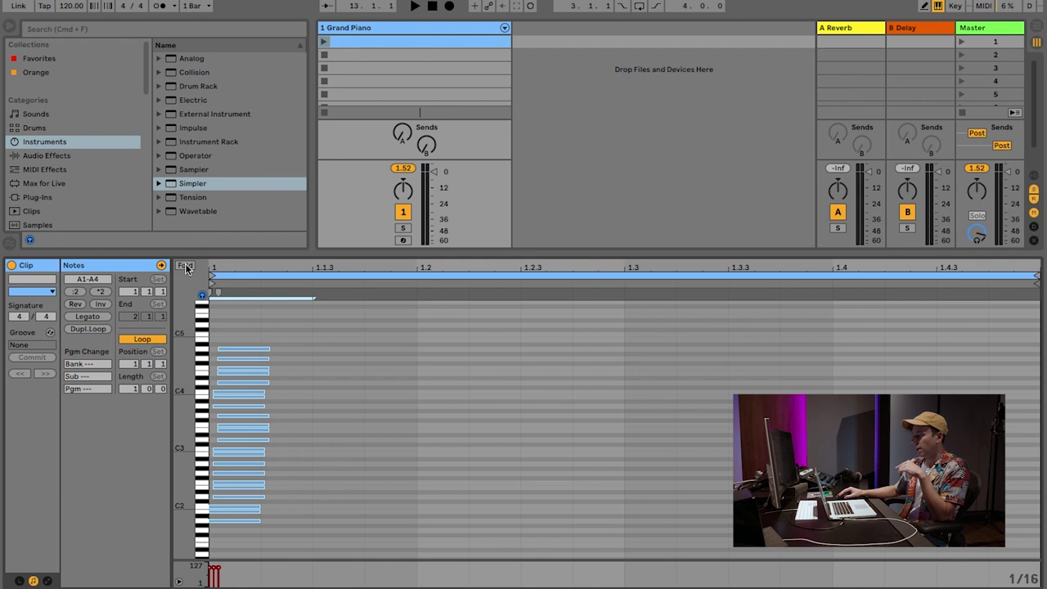
left_click_drag(177, 337, 178, 337)
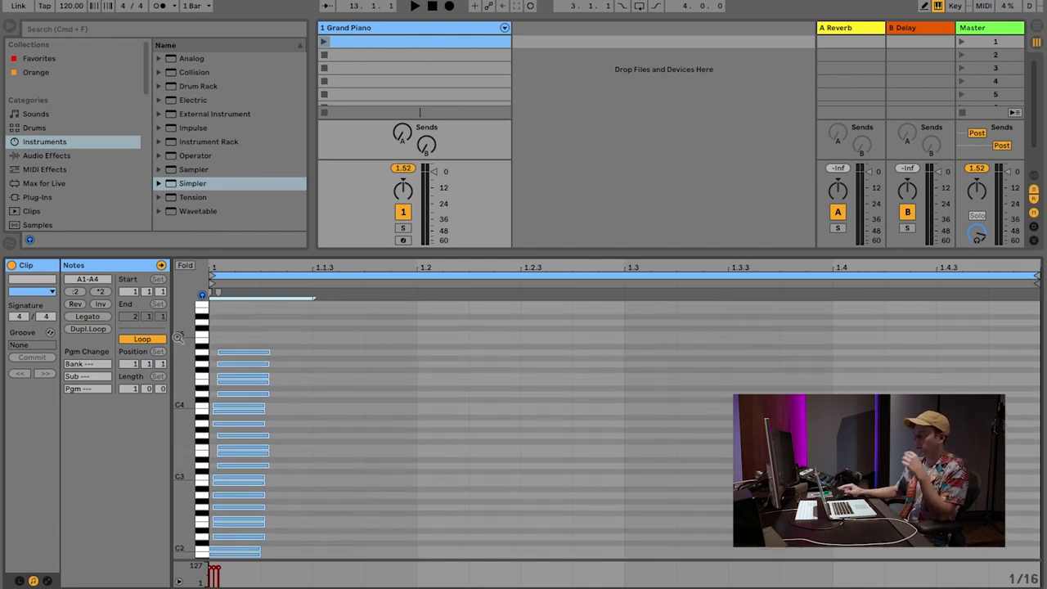
left_click_drag(177, 338, 170, 278)
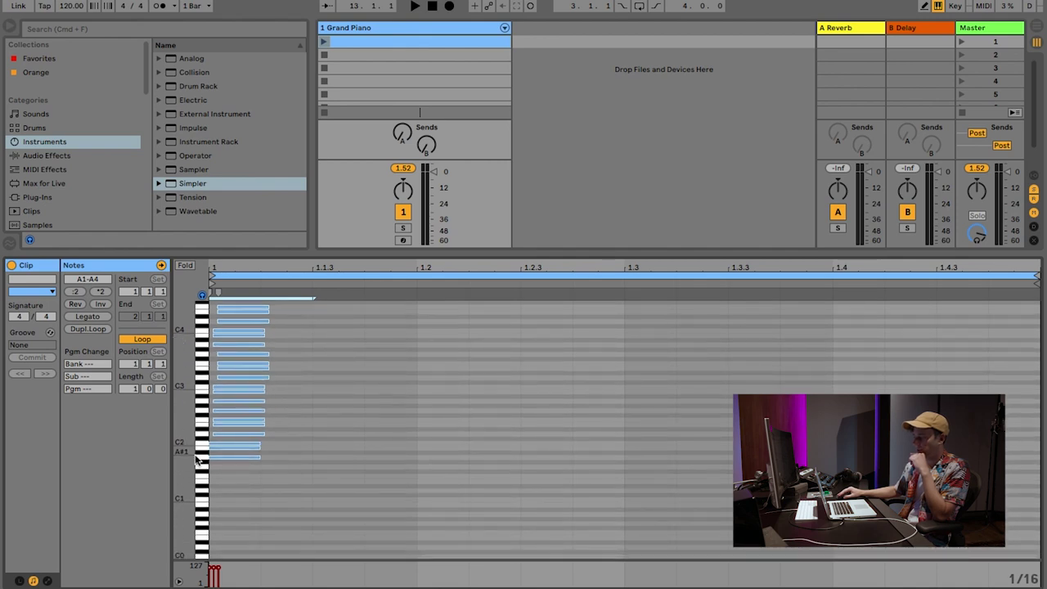
left_click_drag(212, 468, 216, 457)
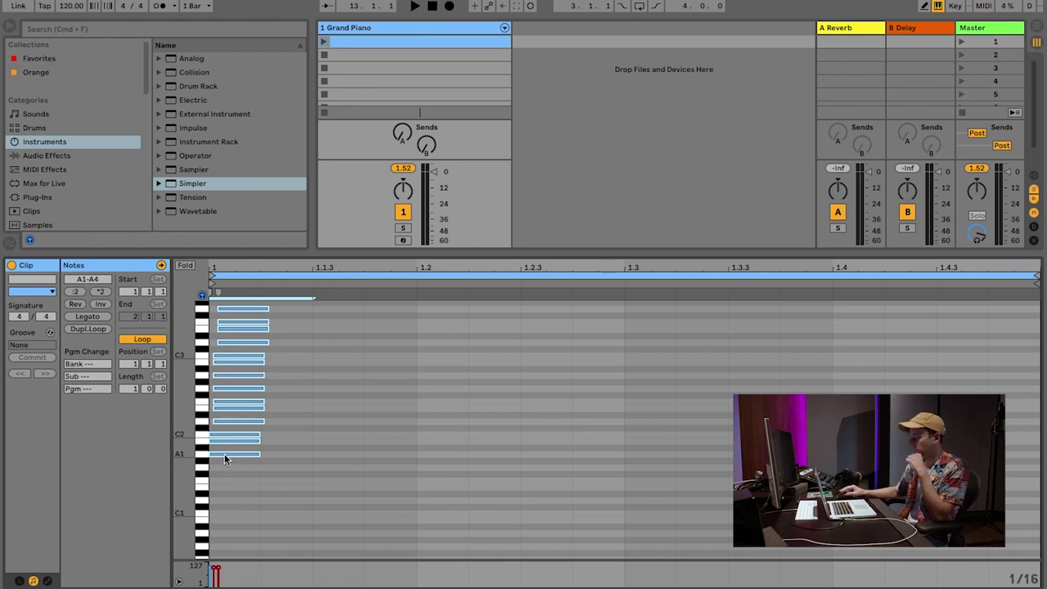
scroll(228, 482, "down", 1)
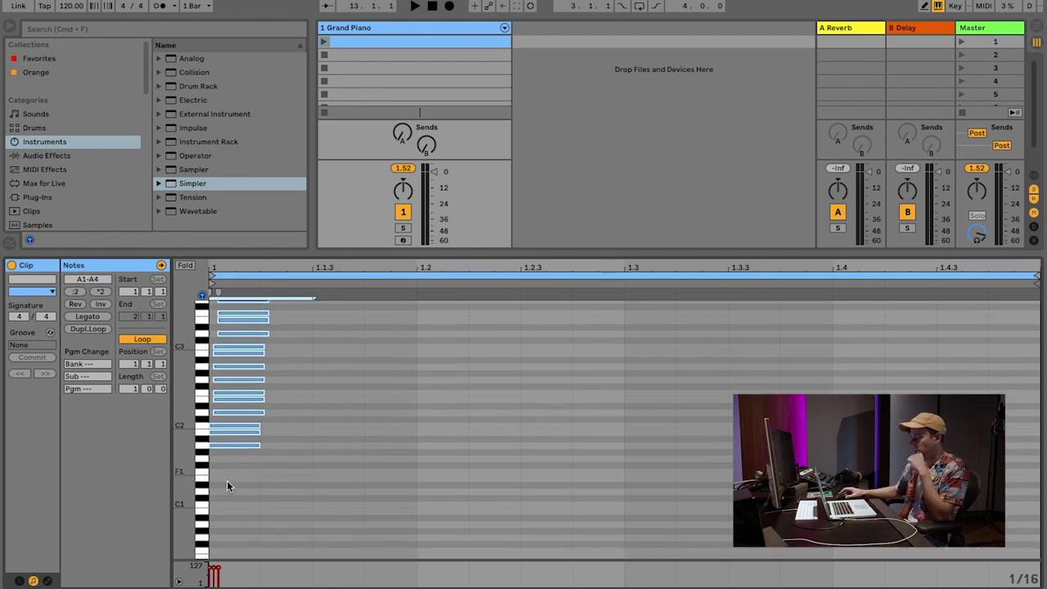
scroll(227, 481, "down", 1)
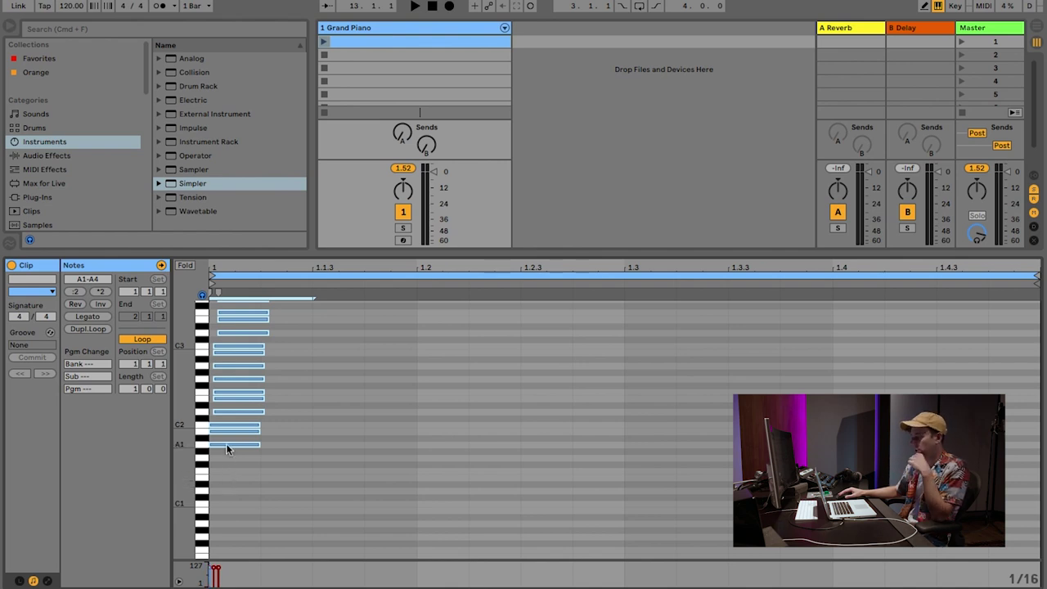
left_click_drag(187, 463, 197, 462)
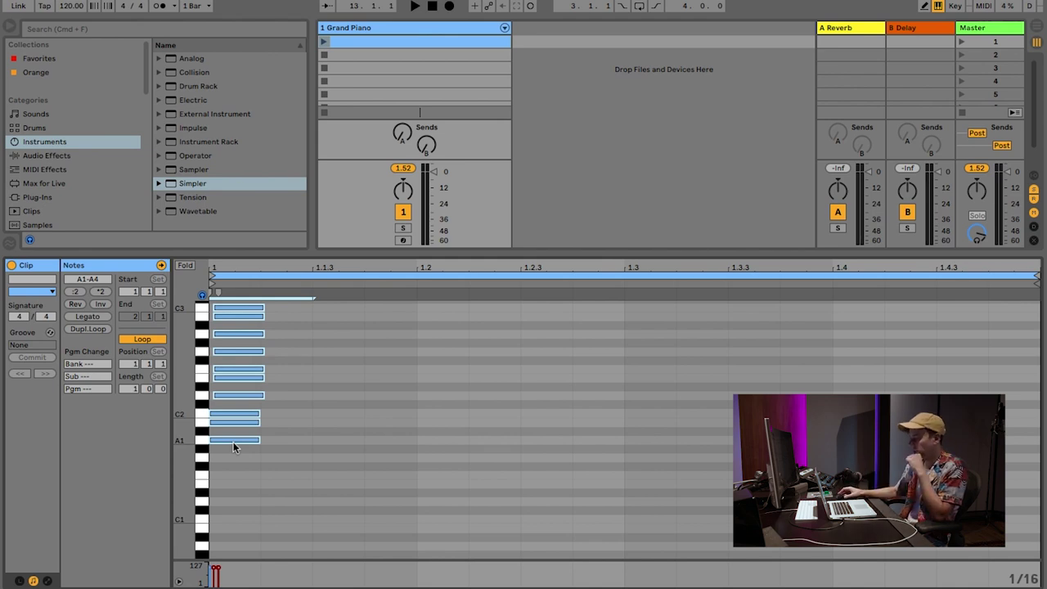
scroll(233, 443, "down", 5)
scroll(228, 388, "up", 1)
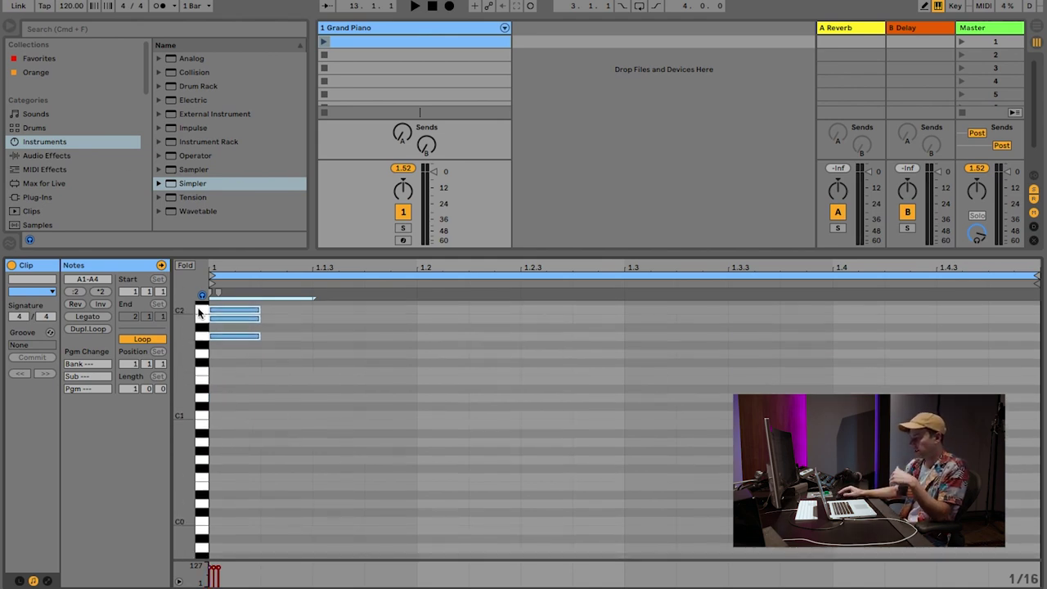
left_click_drag(221, 336, 197, 466)
left_click_drag(194, 380, 190, 419)
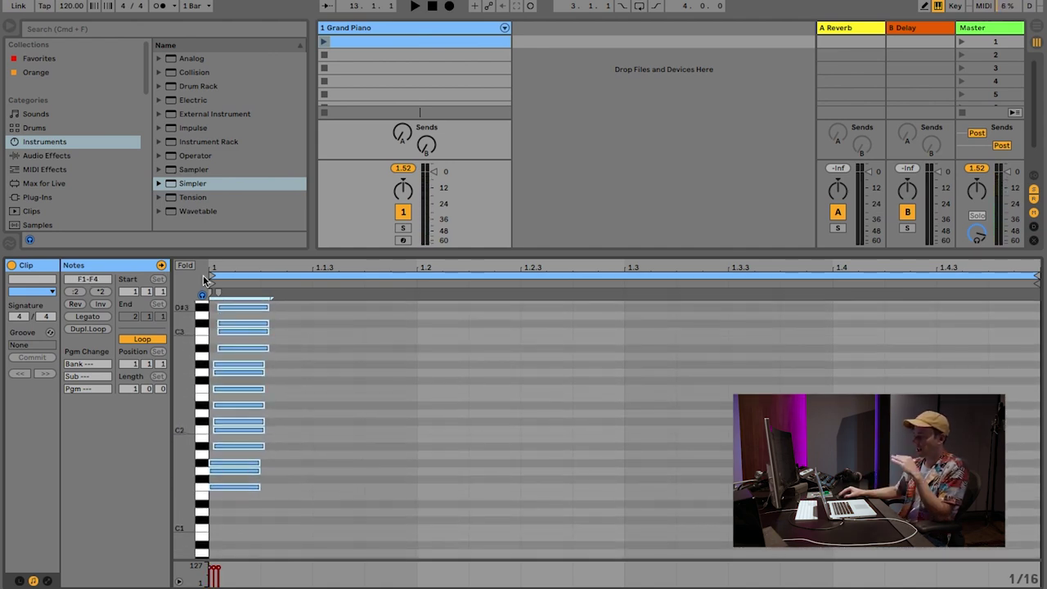
Fold the piano roll to the F minor scale notes and move them all ahead of the clip's start at bar 1.
left_click(185, 268)
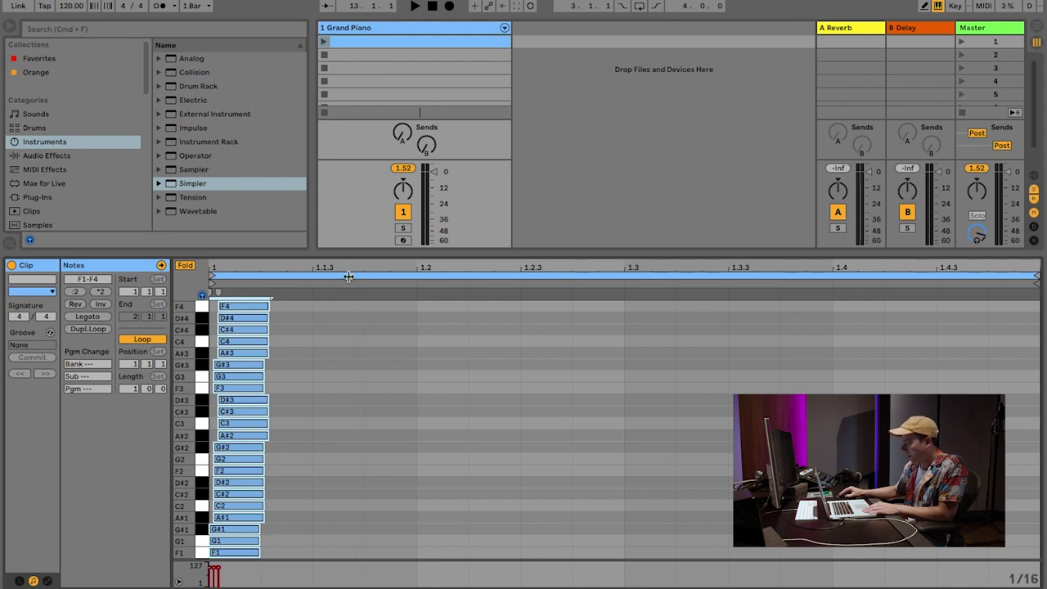
mouse_move(252, 349)
left_mouse_down()
mouse_move(205, 354)
mouse_move(245, 363)
left_mouse_up()
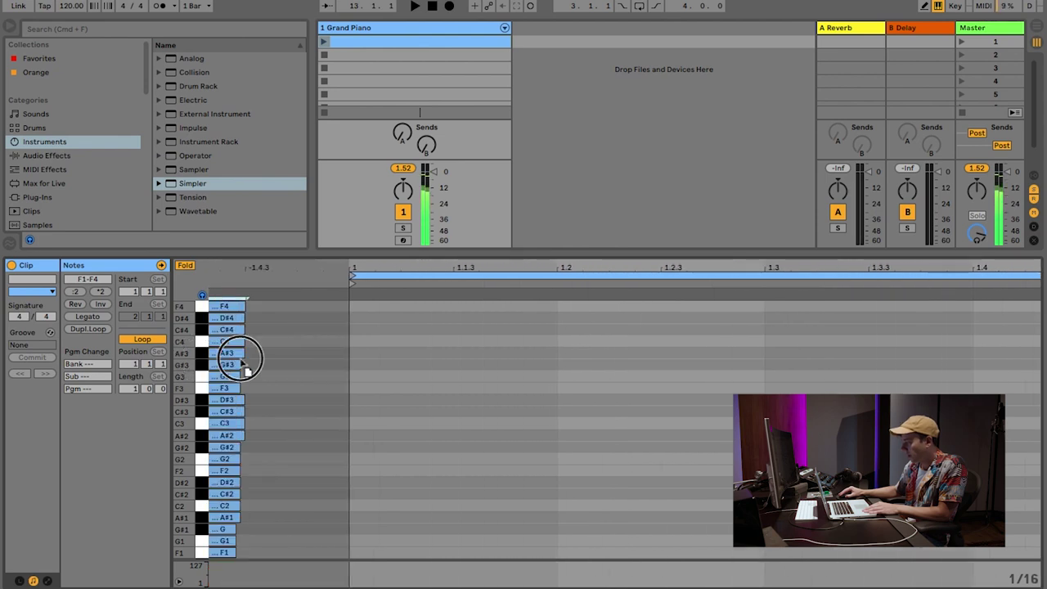
left_click_drag(398, 264, 393, 258)
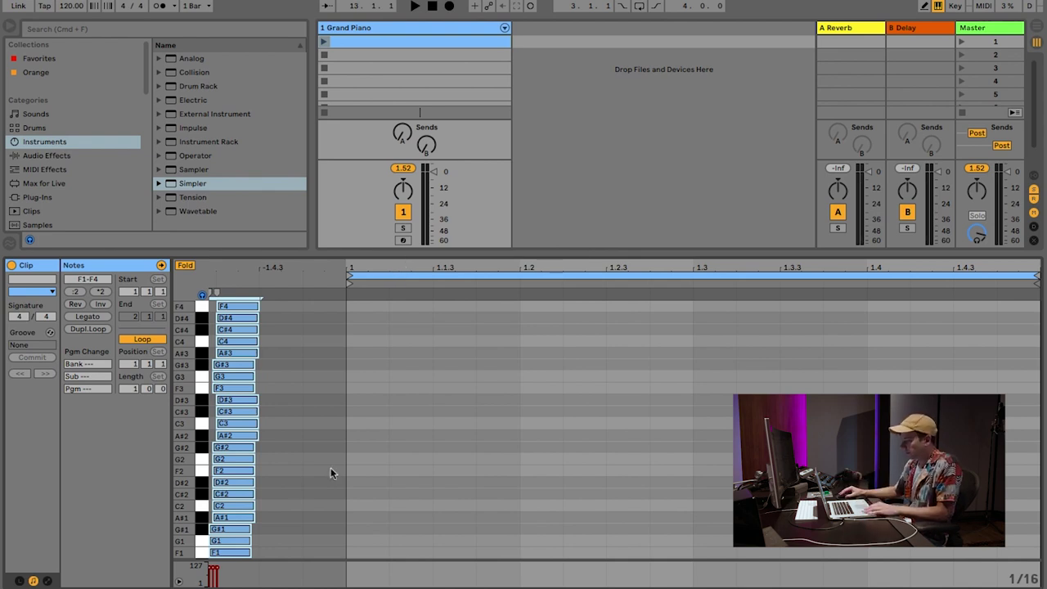
left_click(326, 495)
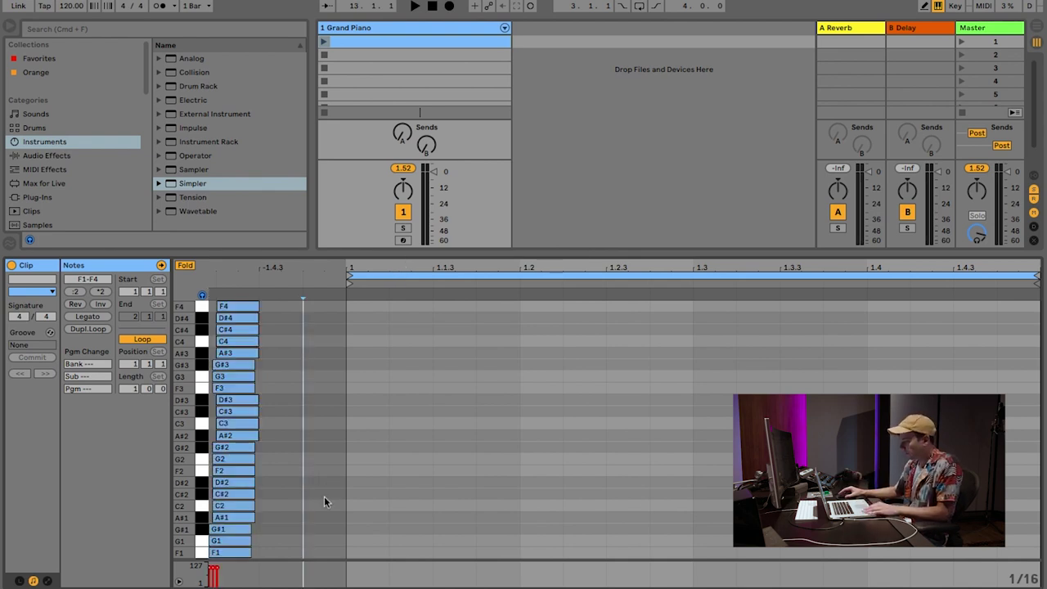
Draw an F1 note at the clip's start and lengthen it to fill the whole bar.
left_click(368, 552)
double_click(362, 553)
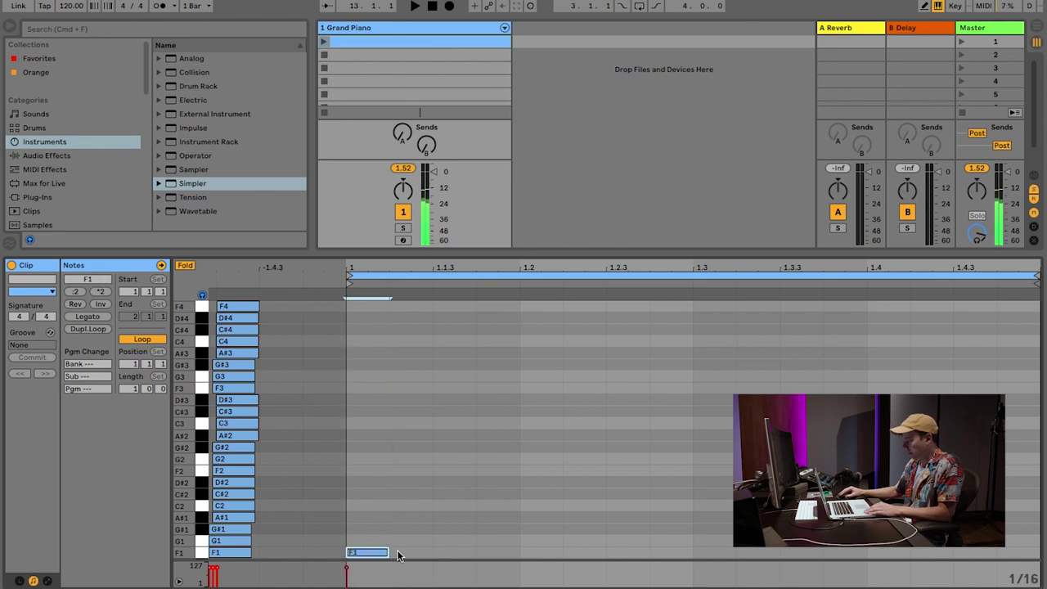
left_click_drag(387, 552, 1040, 555)
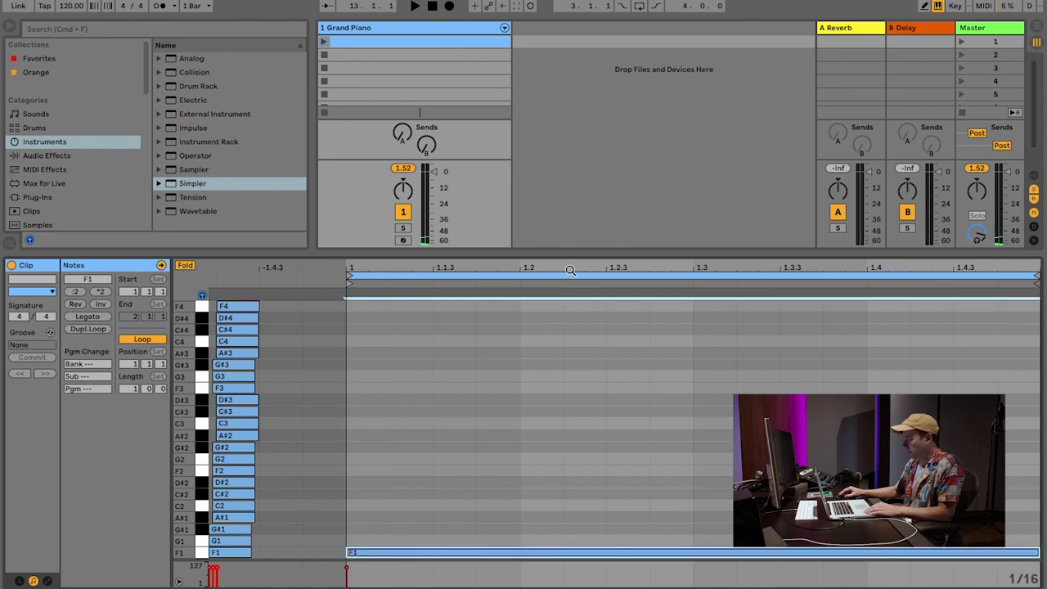
left_click_drag(570, 271, 570, 272)
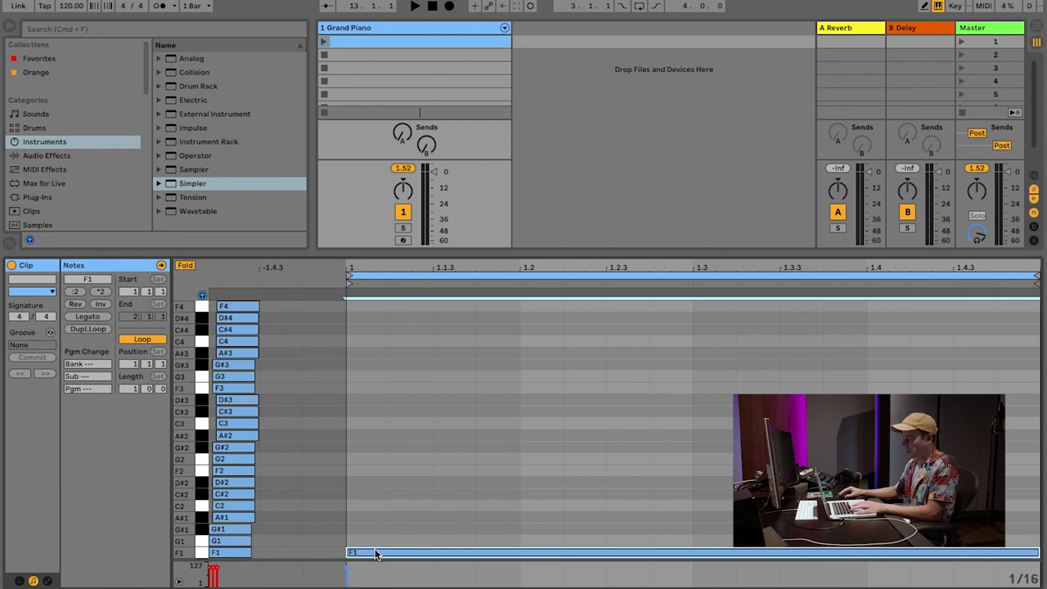
Copy the bar-long F1 note up to G#1 and C2 to form a chord, and start playback.
left_click_drag(370, 556, 362, 532)
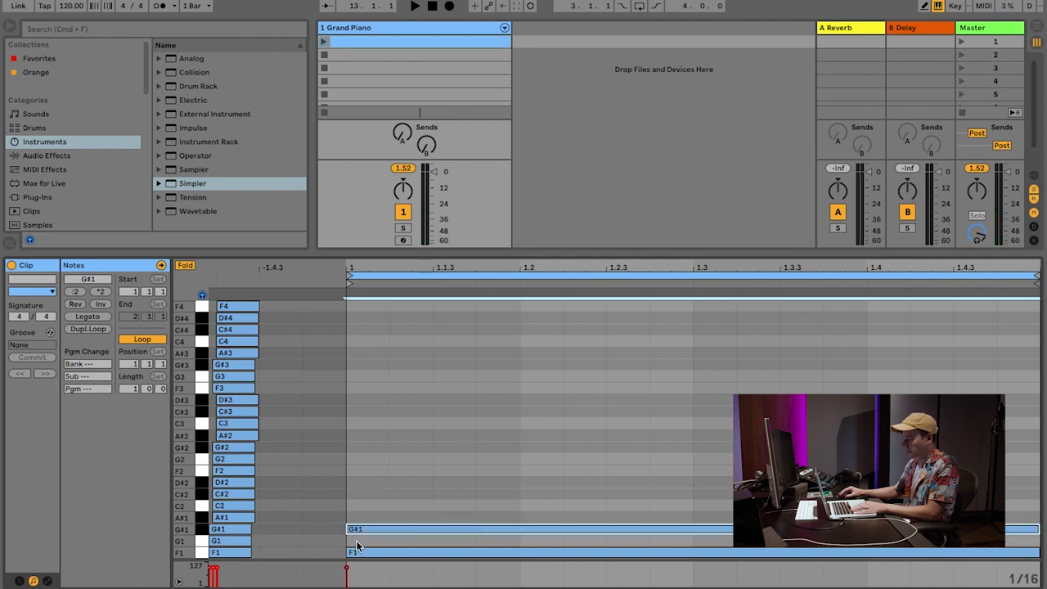
left_click_drag(359, 529, 362, 505)
key("space")
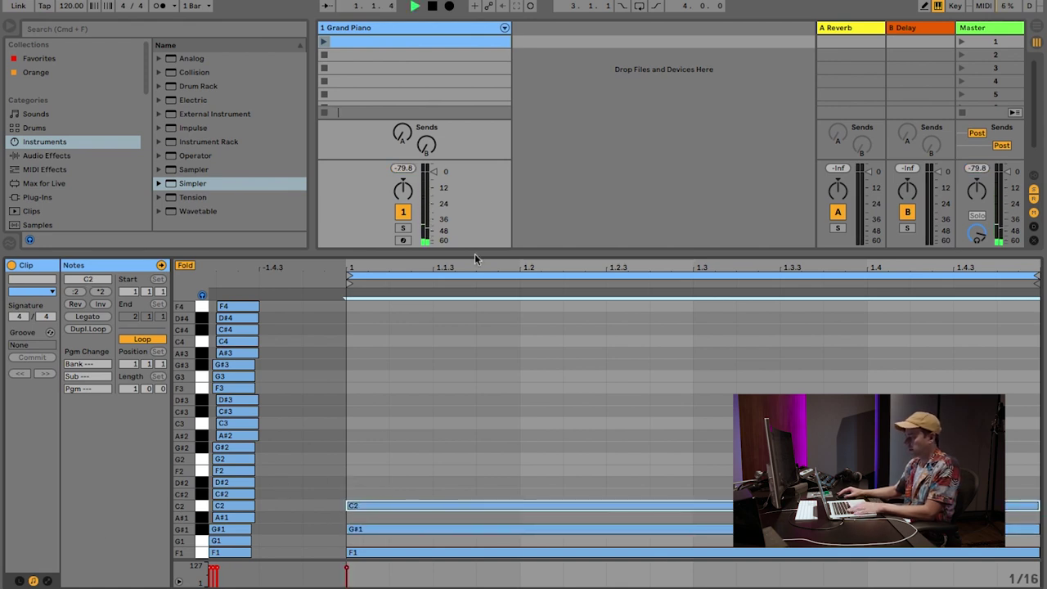
Launch the Grand Piano clip and transpose the whole F minor chord up one octave to F2, G#2 and C3.
left_click(323, 41)
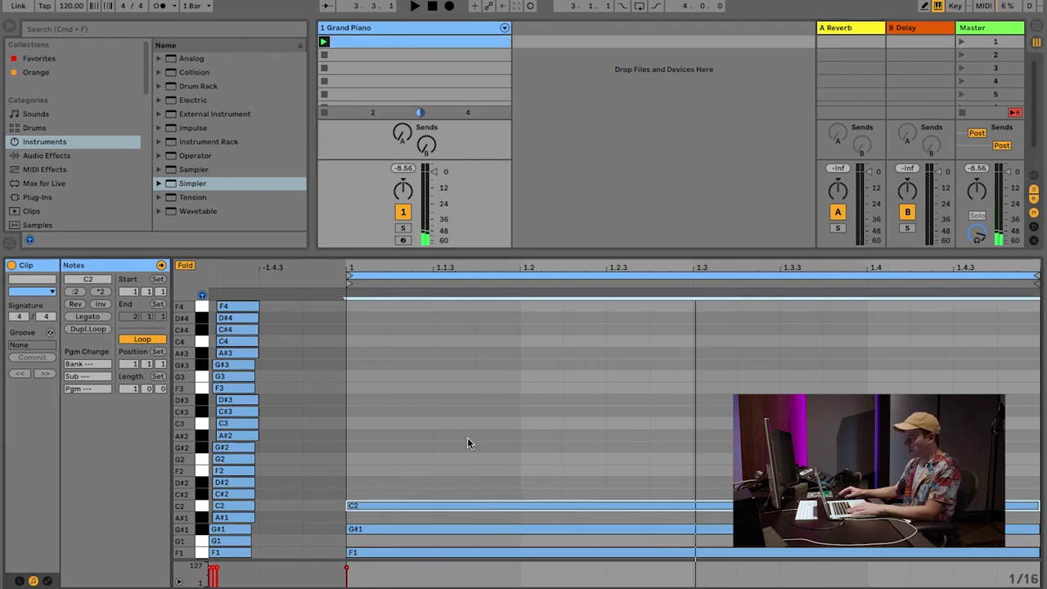
left_click_drag(454, 464, 422, 579)
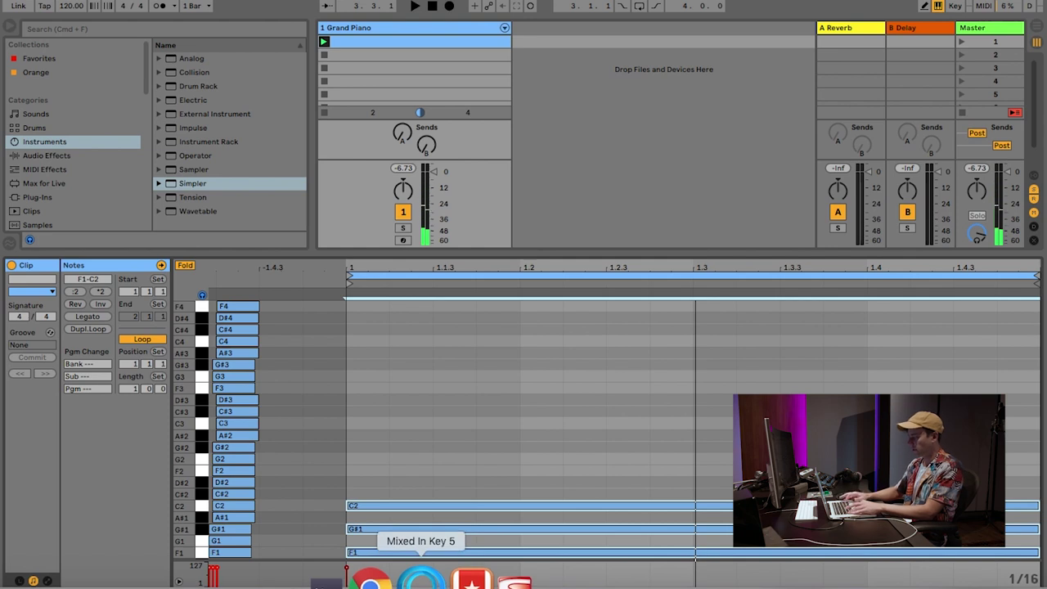
key("shift+Up")
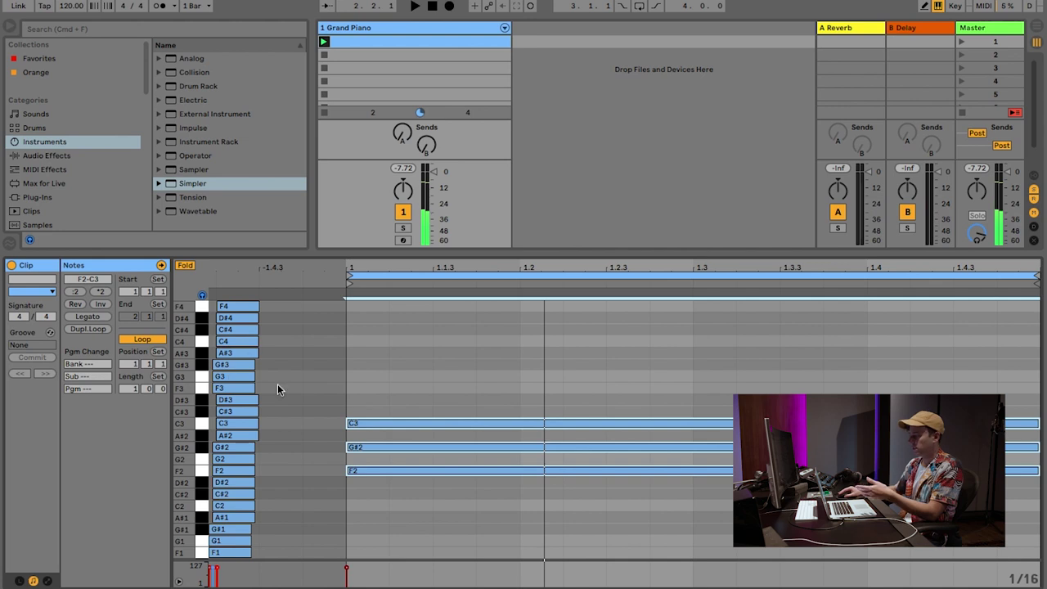
Set the clip's loop length to 4 bars.
type("4")
key("Return")
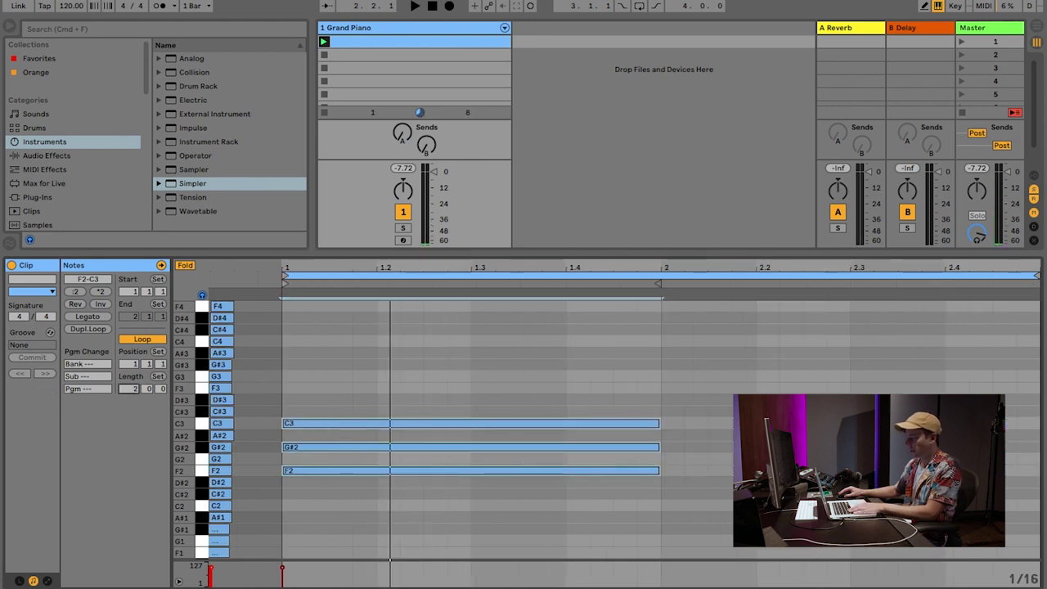
left_click(457, 261)
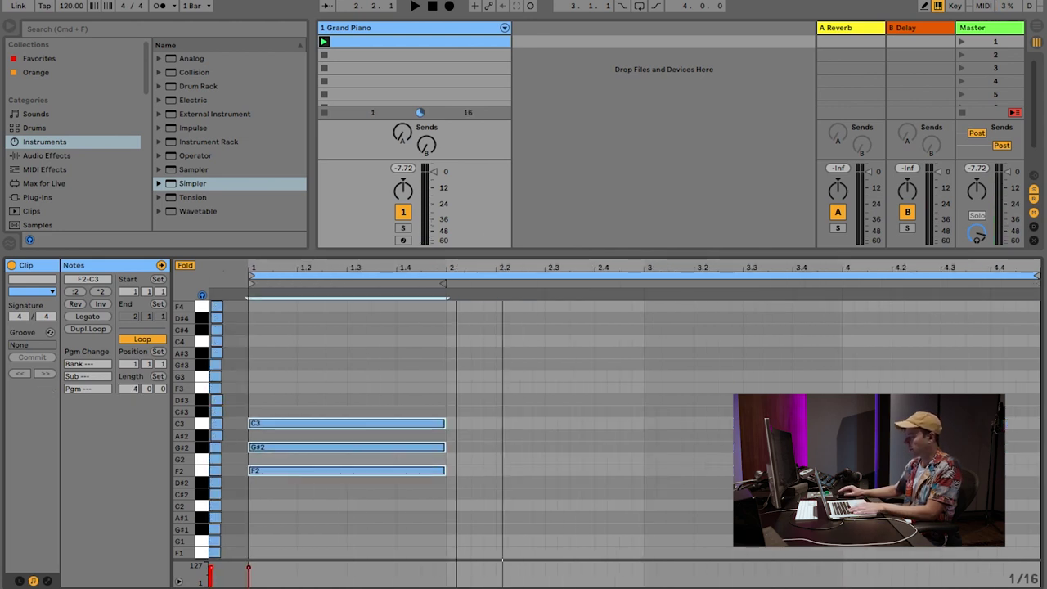
Copy the bar 1 chord into bar 2, move it up in the scale to G#2, C3 and D#3, and audition it.
left_click_drag(421, 362, 292, 576)
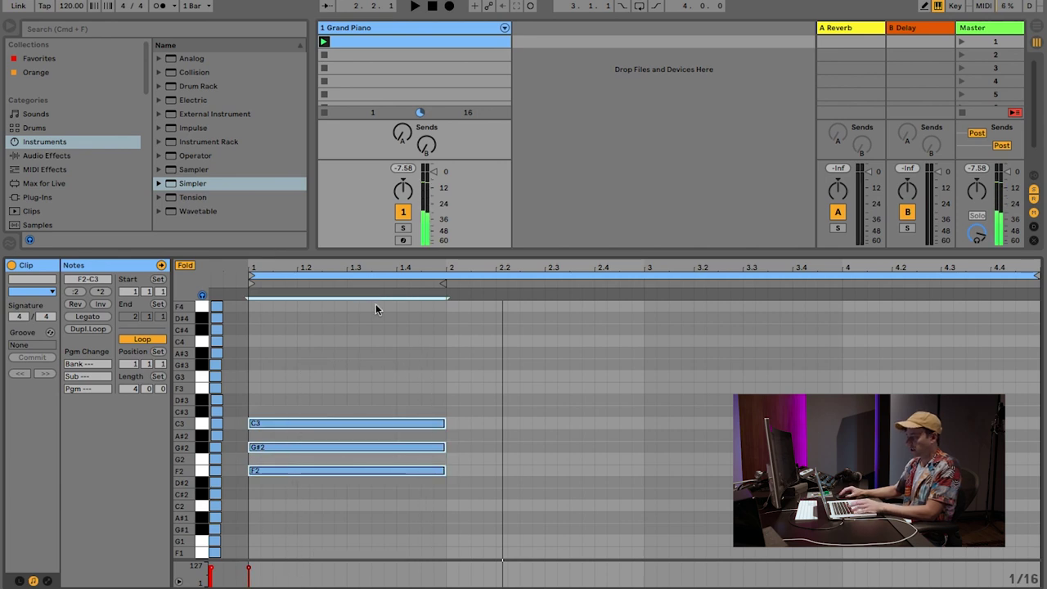
left_click_drag(260, 474, 458, 467)
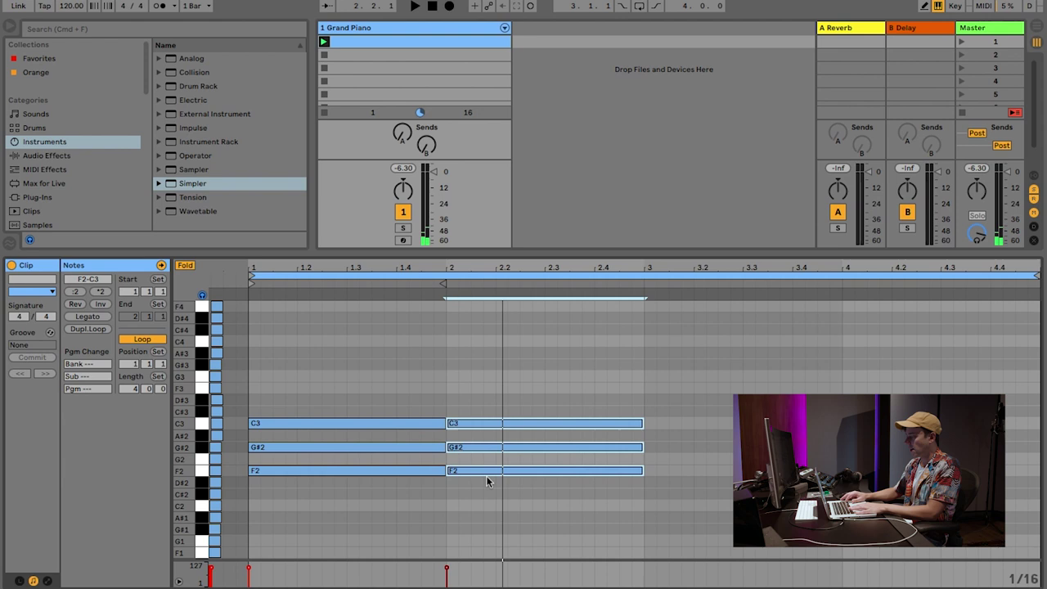
key("Up")
key("Down")
key("Up")
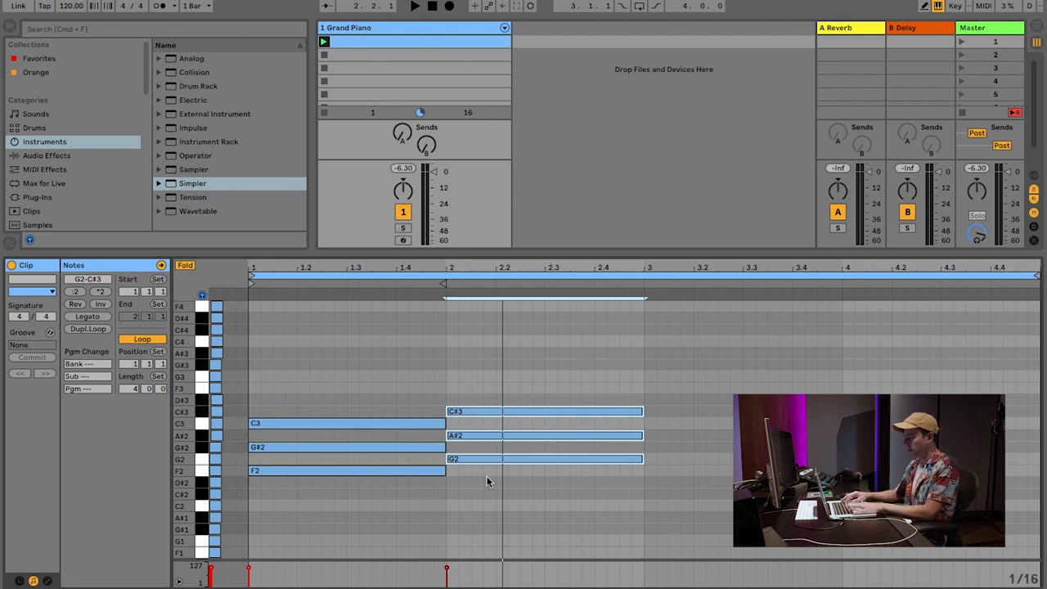
key("space")
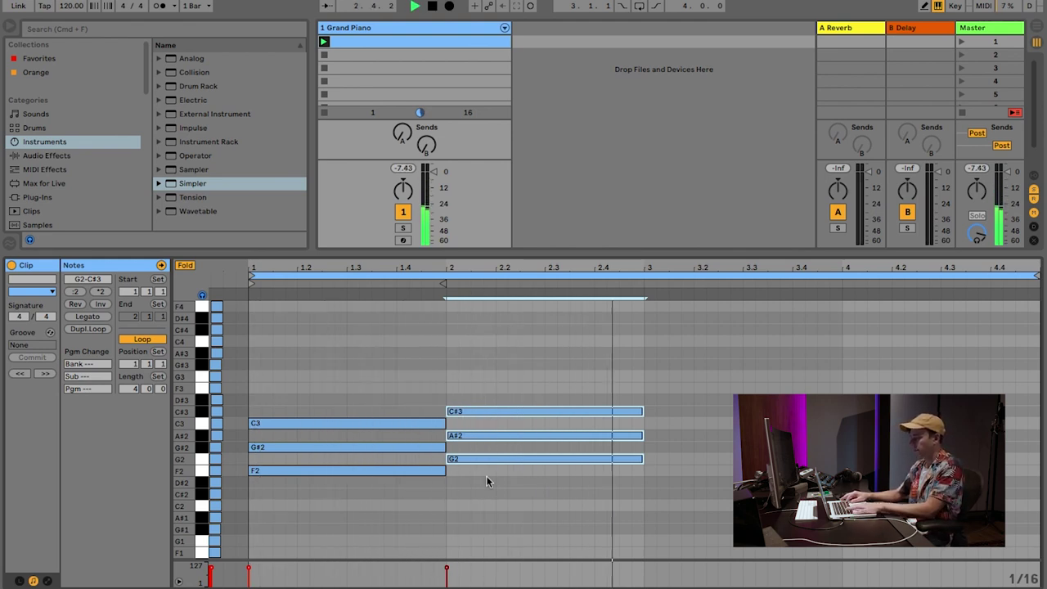
key("Up")
key("Up")
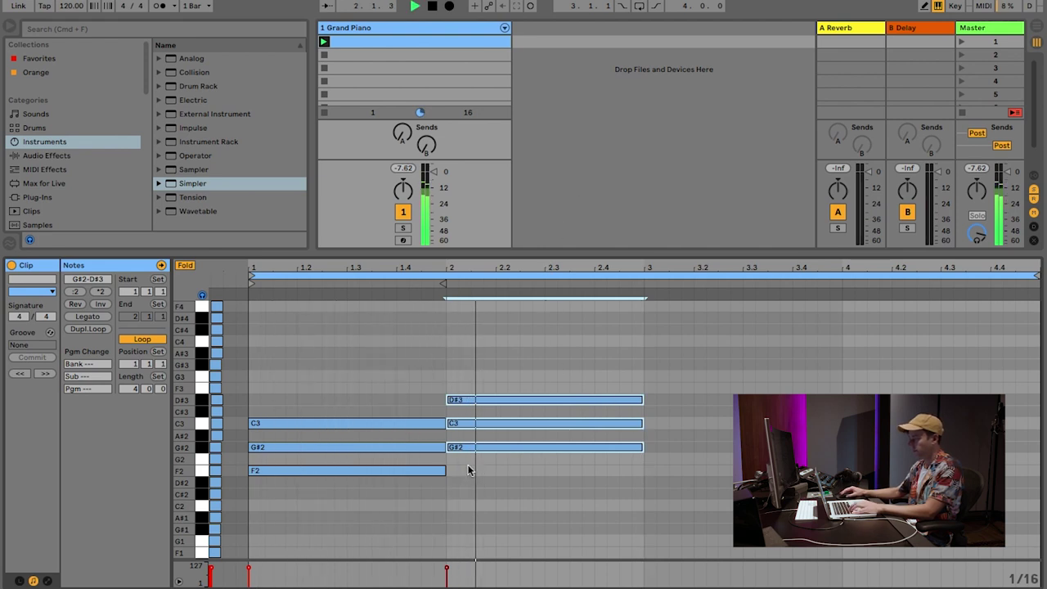
Copy the bar 2 chord into bar 3 as C#2, F2 and G#2, and duplicate that into bar 4 as D#2, G2 and A#2.
left_click_drag(468, 449, 666, 493)
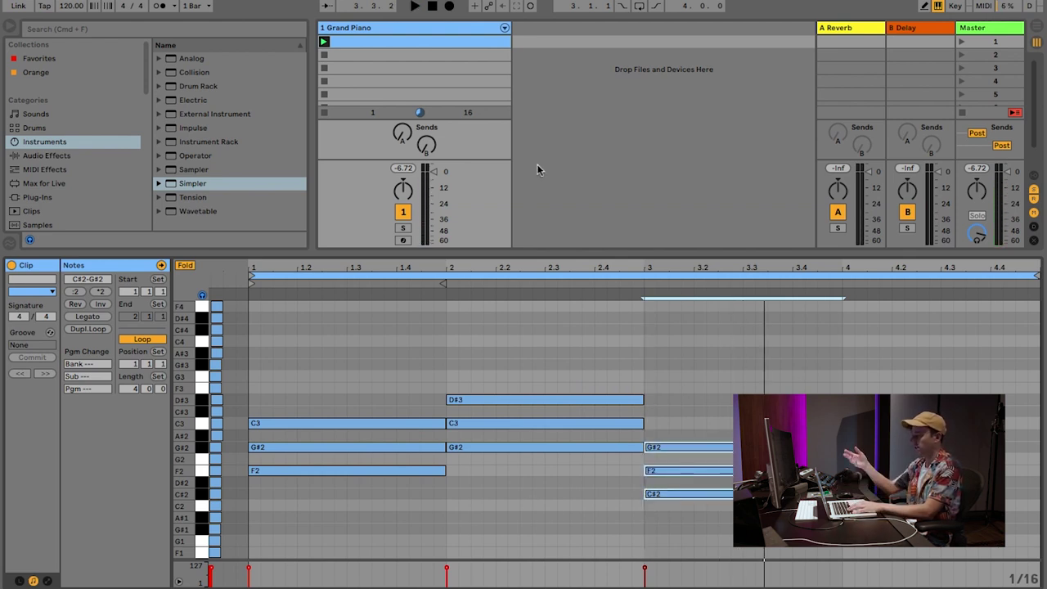
key("space")
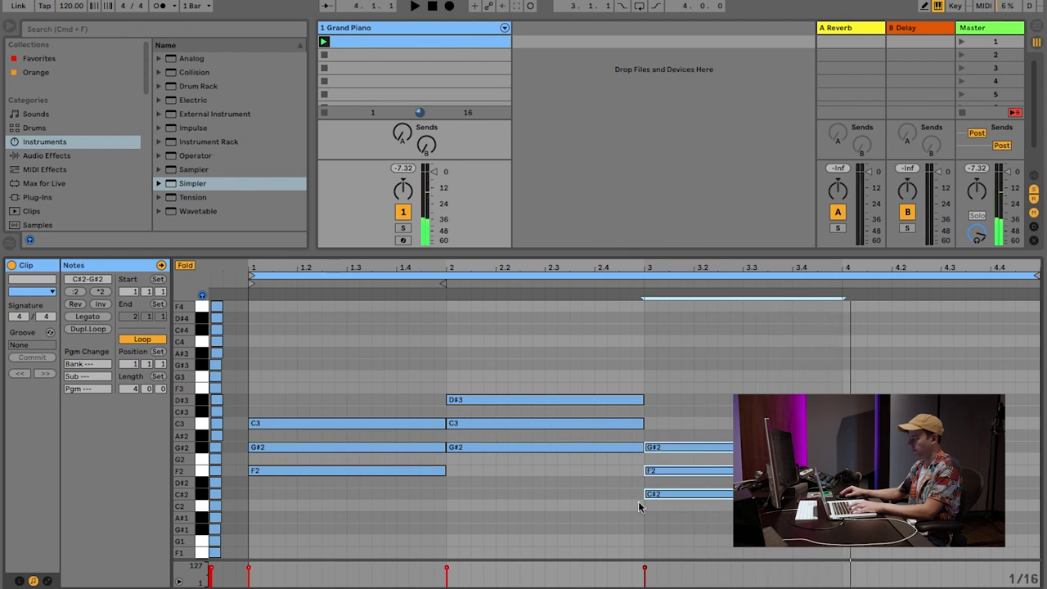
key("super+d")
key("Up")
key("Up")
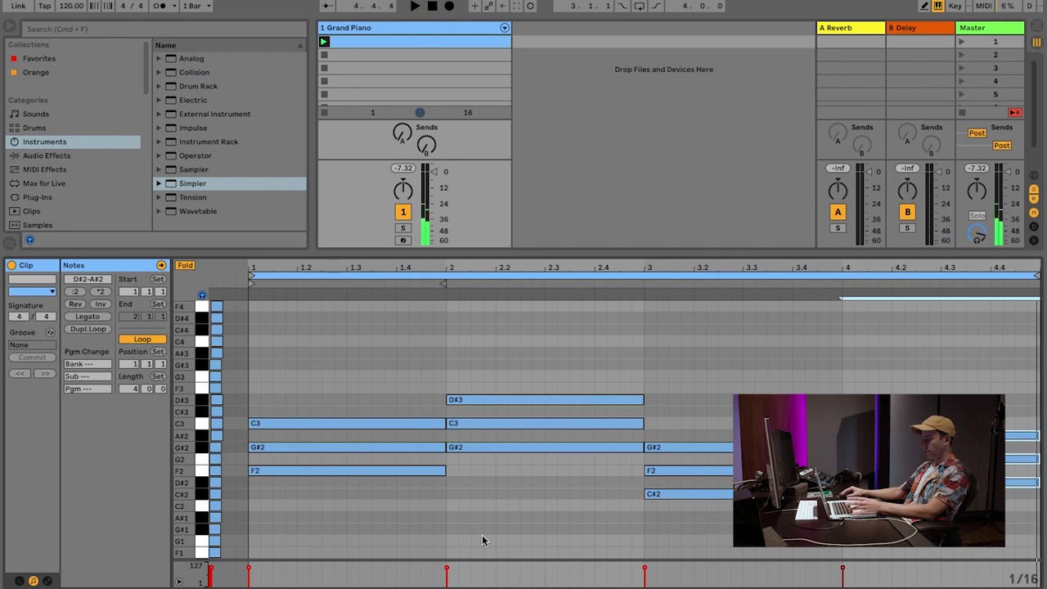
Copy the root note of all four chords down one octave as bass notes F1, G#1, C#1 and D#1, using the unfolded piano roll.
left_click(344, 472)
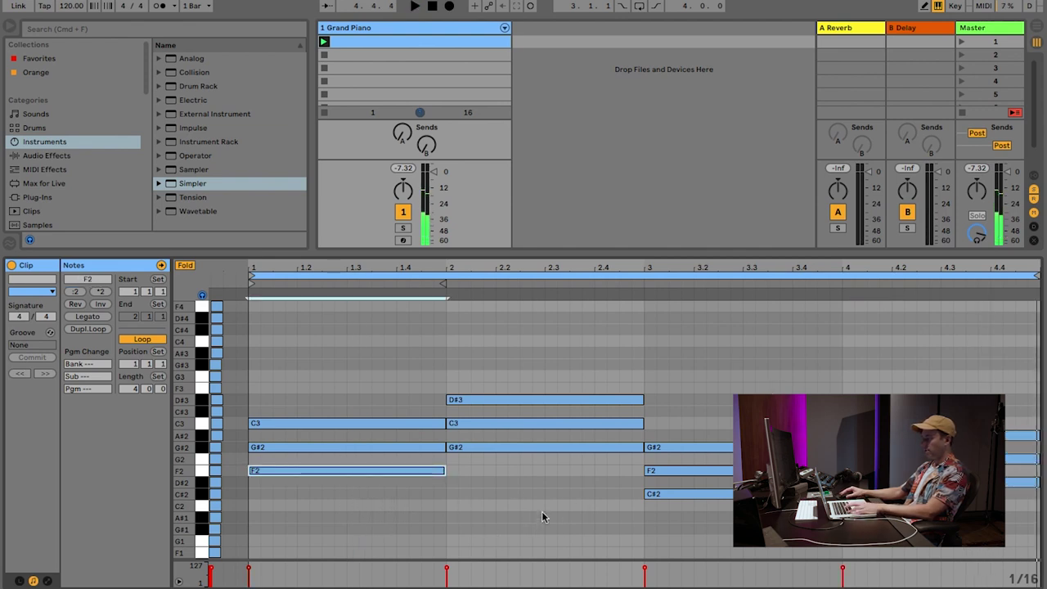
left_click(515, 447, "shift")
left_click(692, 494, "shift")
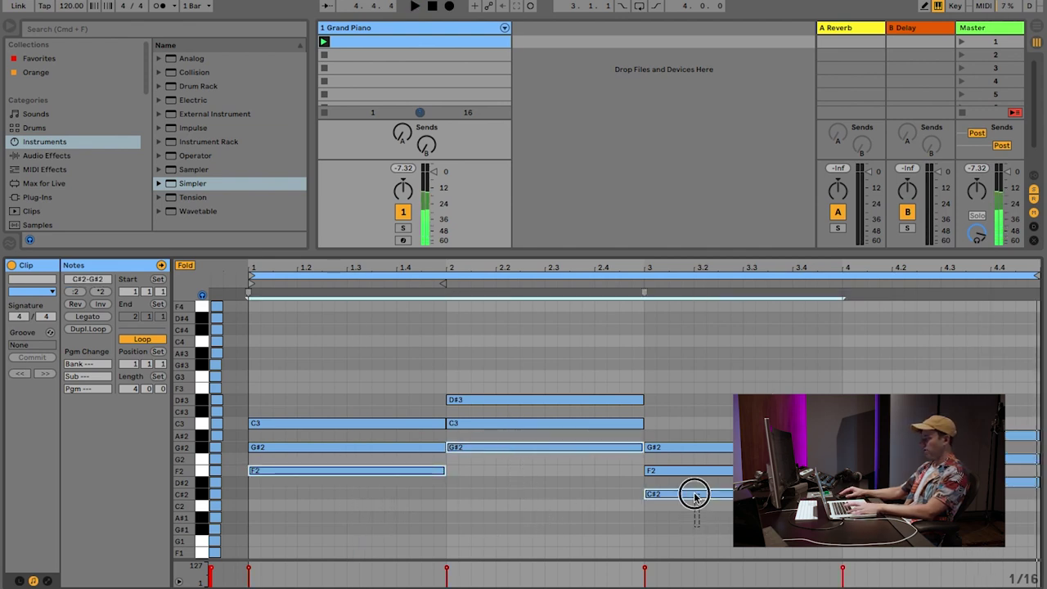
left_click(892, 482, "shift")
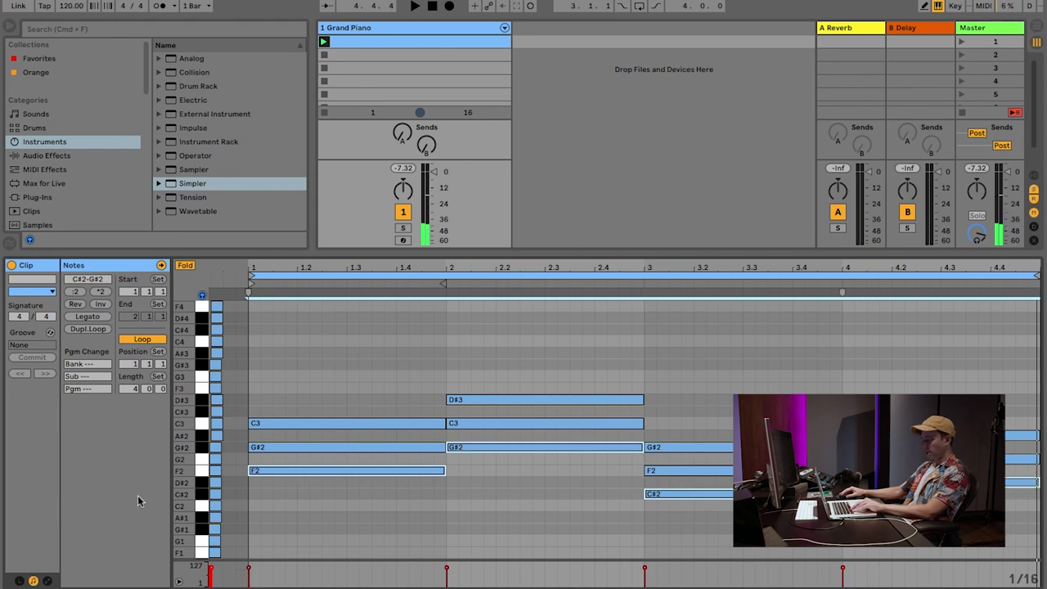
left_click(186, 265)
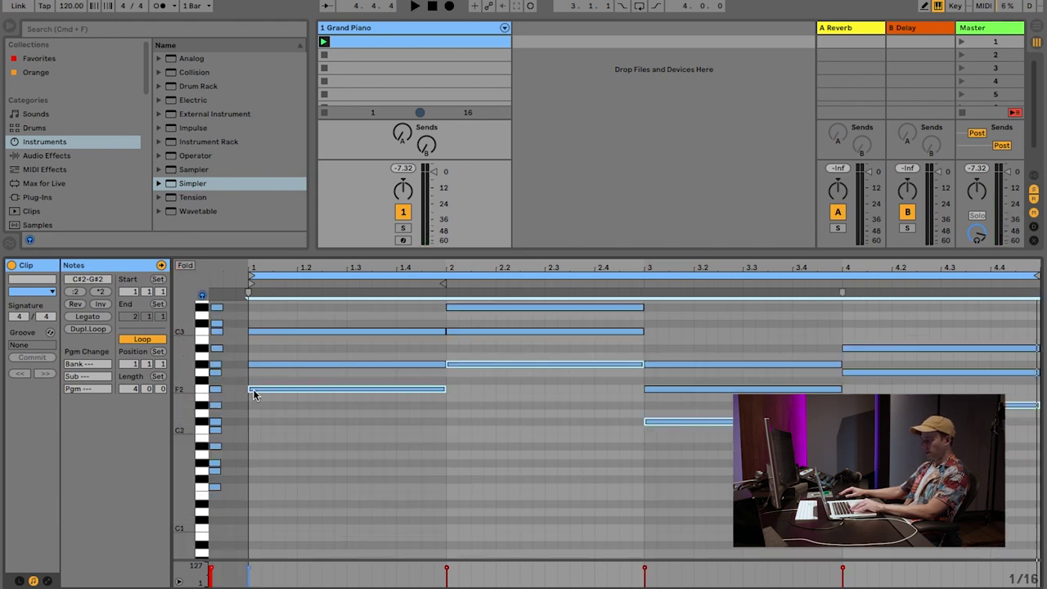
left_click_drag(264, 391, 263, 489)
left_click(193, 269)
key("space")
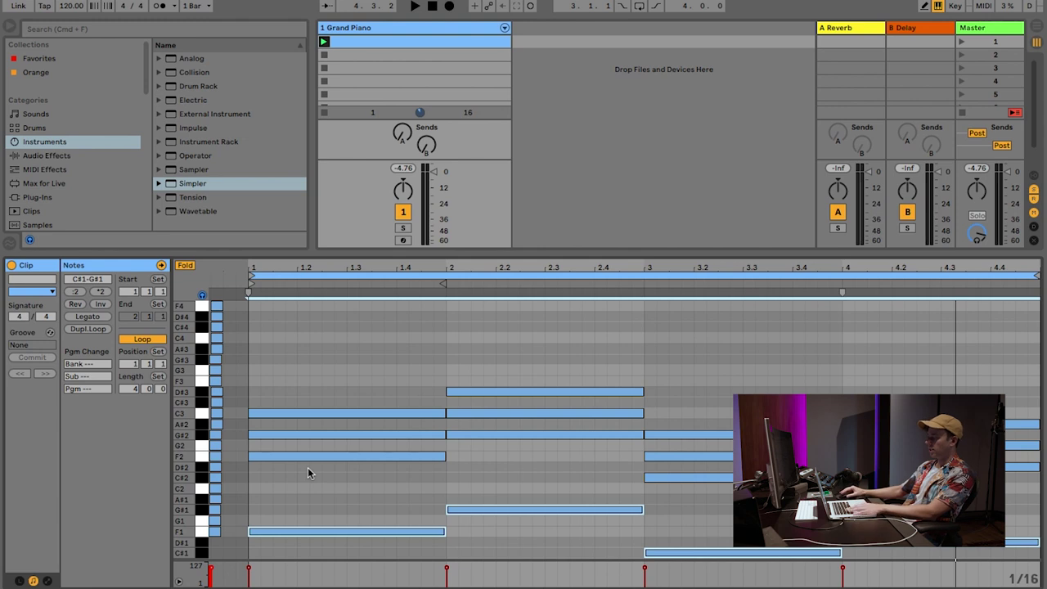
Raise the upper root notes of bars 1, 3 and 4 by an octave to F3, C#3 and D#3, auditioning the inversions.
left_click(330, 456)
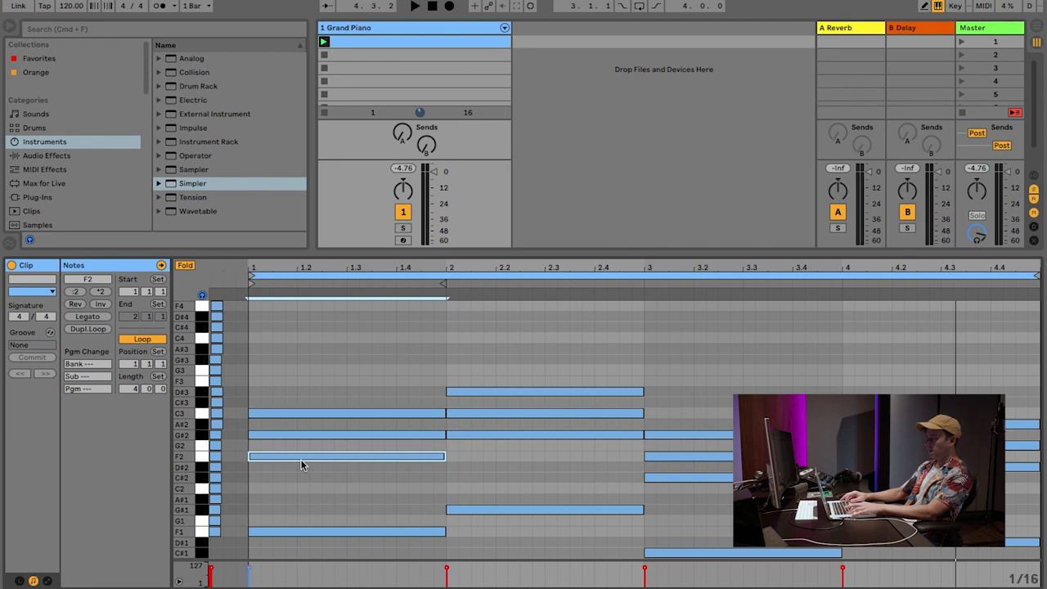
key("shift+Up")
key("space")
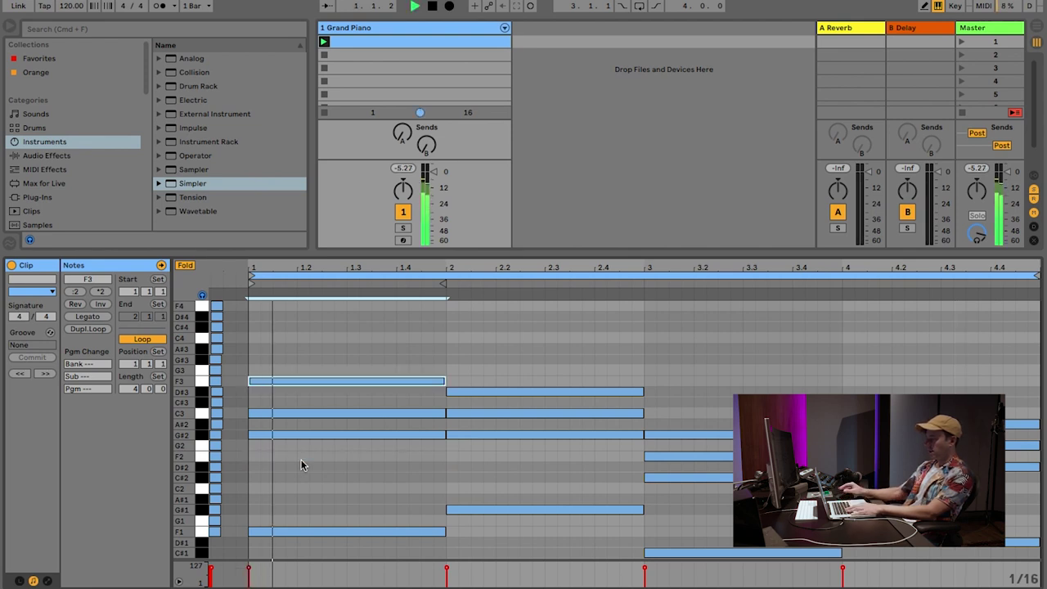
left_click(699, 477)
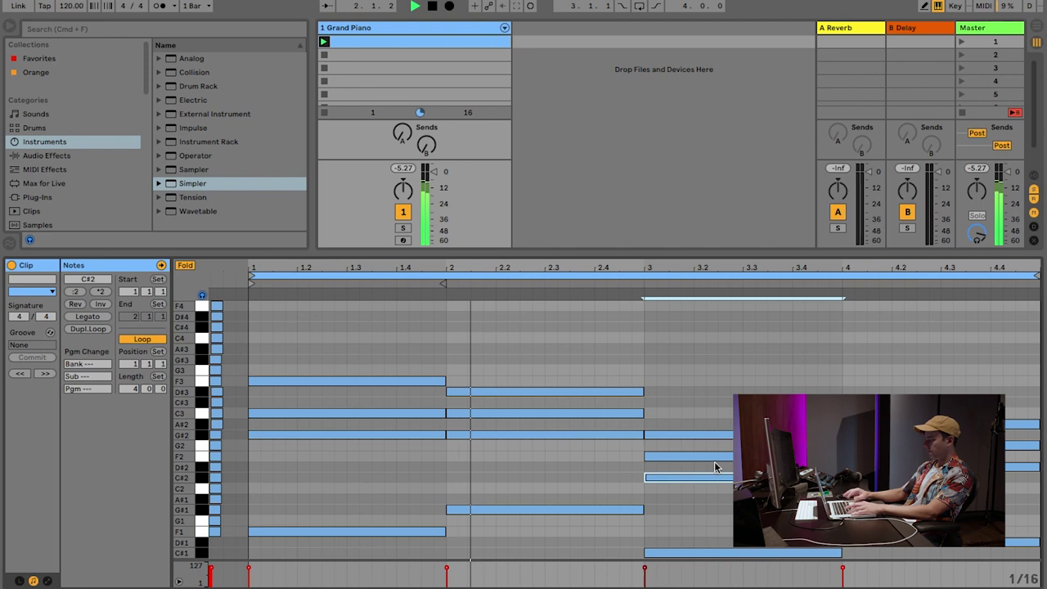
key("shift+Up")
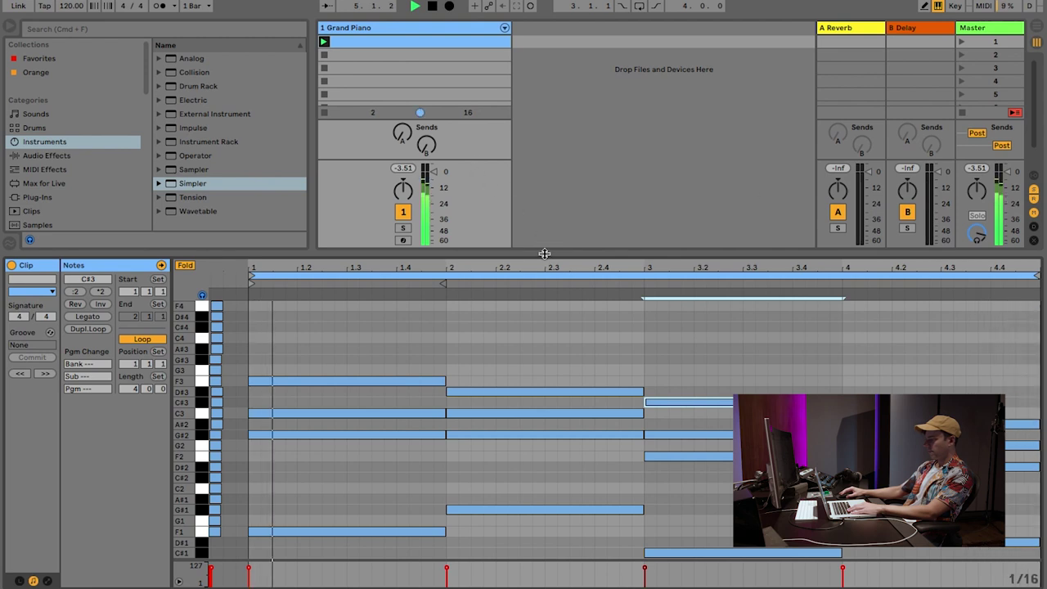
left_click(843, 467)
left_click(852, 467)
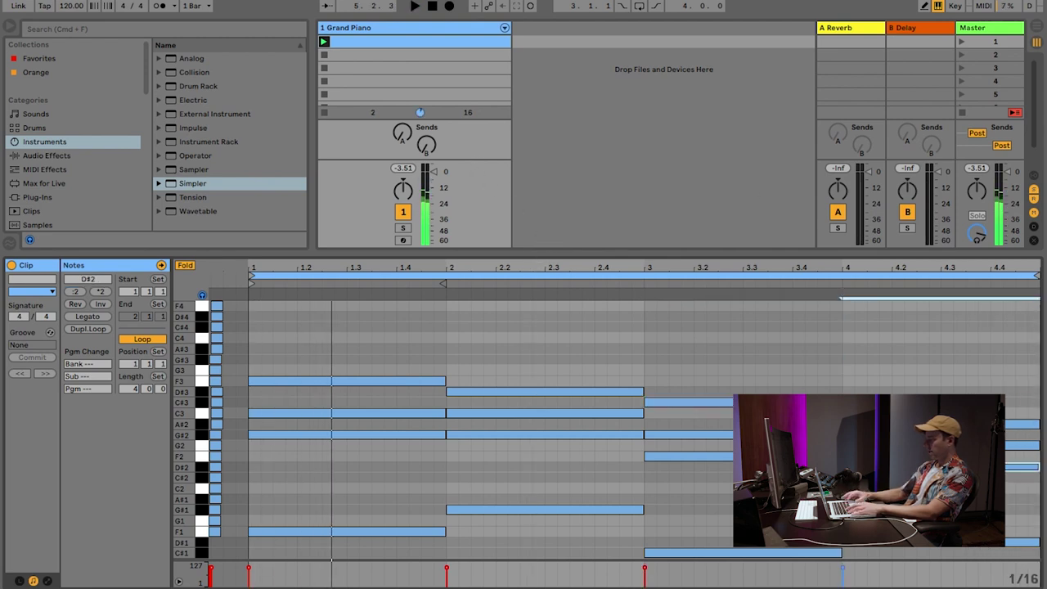
key("shift+Up")
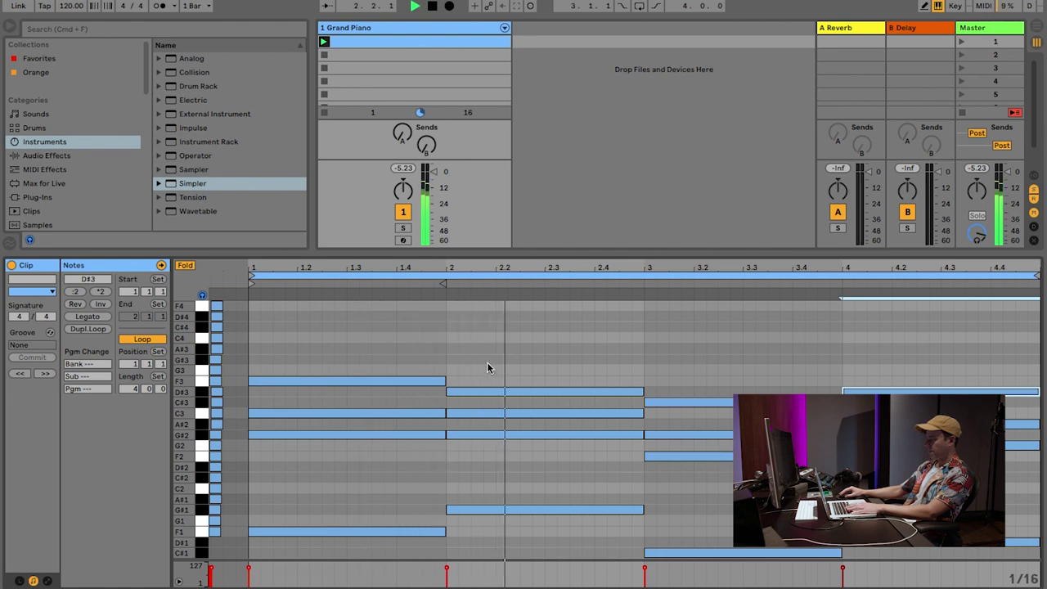
key("space")
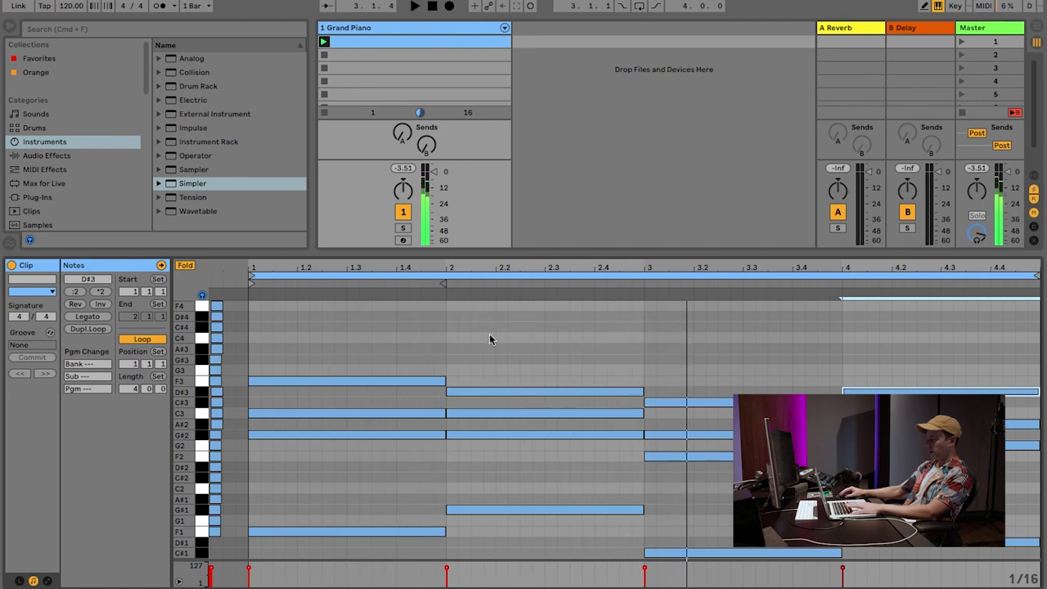
Shorten the top notes of bars 1 and 2 to end at beat 4, filling bar 1 with C3 and bar 2 with D#3 and C3.
left_click(458, 343)
left_click_drag(444, 381, 413, 416)
key("space")
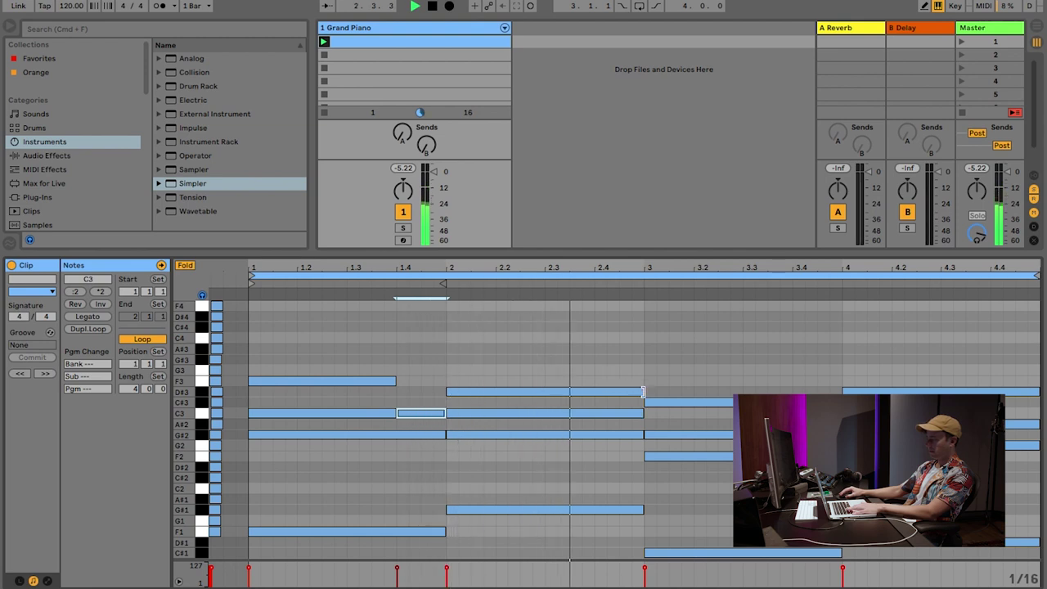
key("space")
left_click_drag(643, 392, 632, 413)
double_click(601, 393)
key("space")
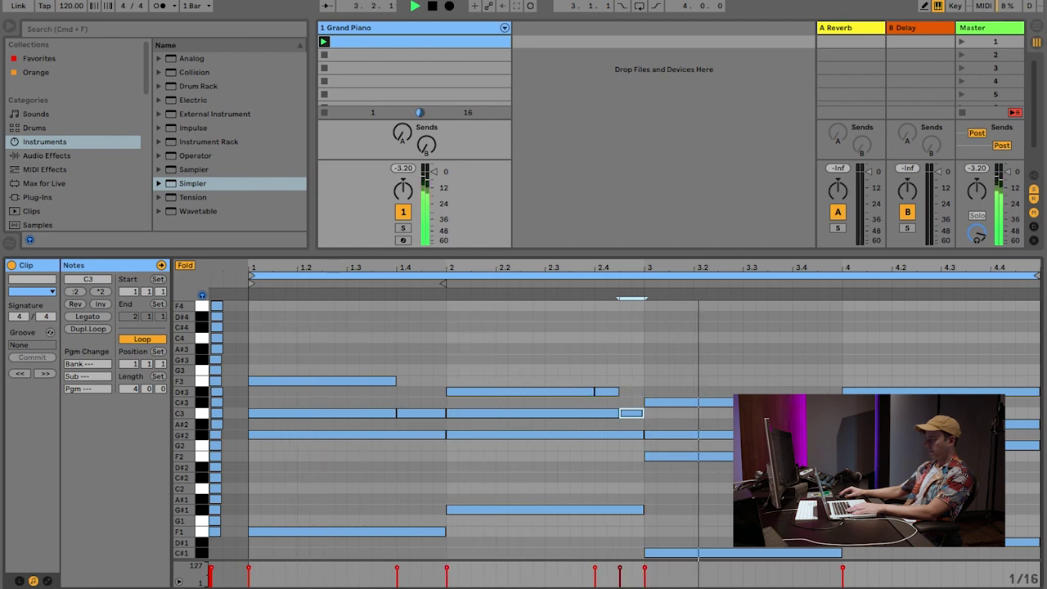
Shorten the top notes of bars 3 and 4 to end at beat 4, filling bar 3 with C#3 and bar 4 with D#3 and F3.
left_click_drag(840, 403, 793, 402)
double_click(799, 403)
key("space")
key("space")
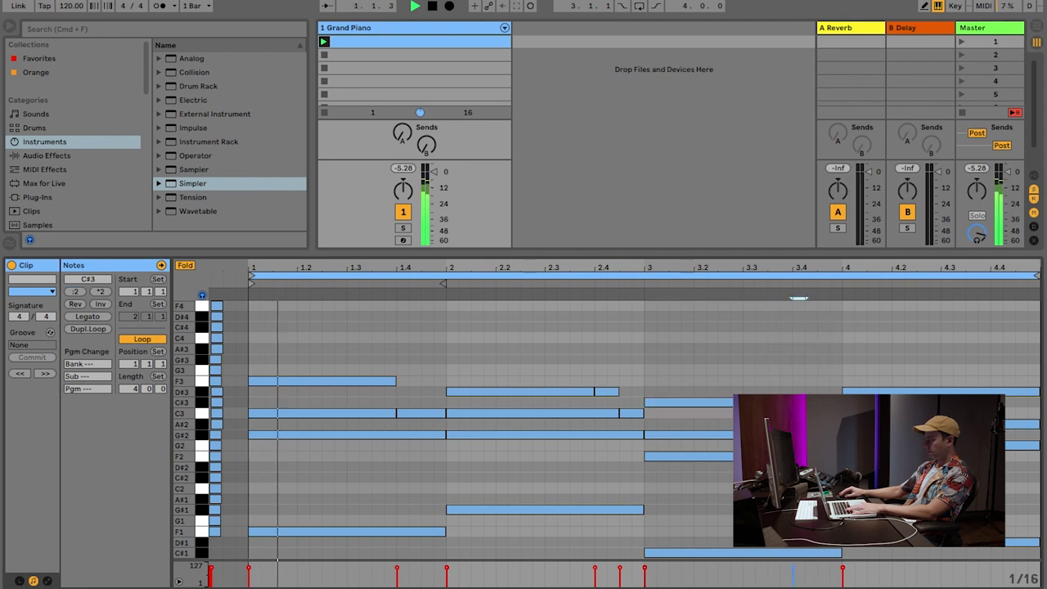
left_click_drag(1037, 391, 985, 390)
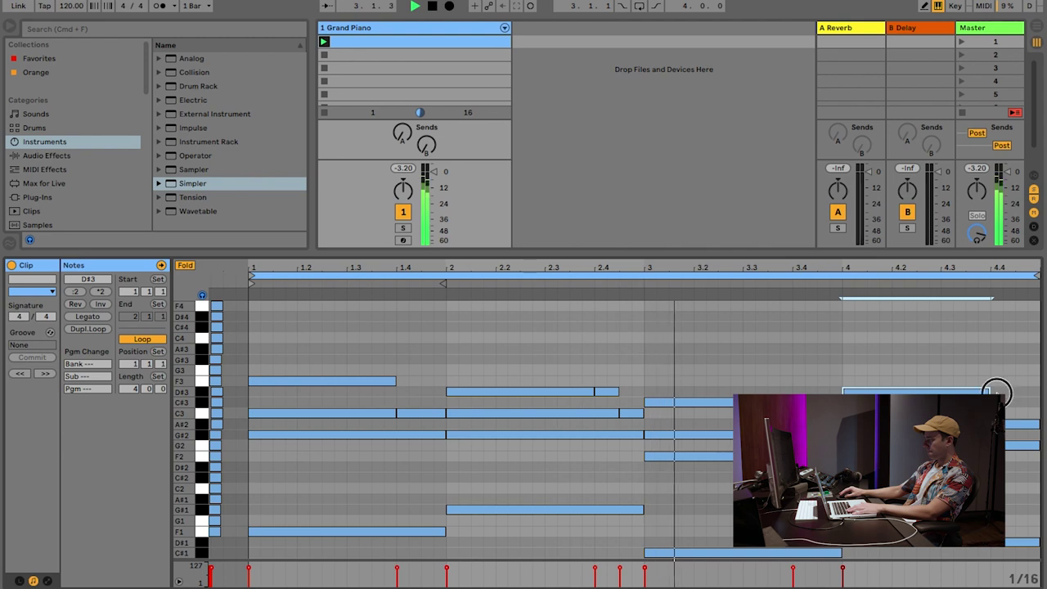
double_click(999, 391)
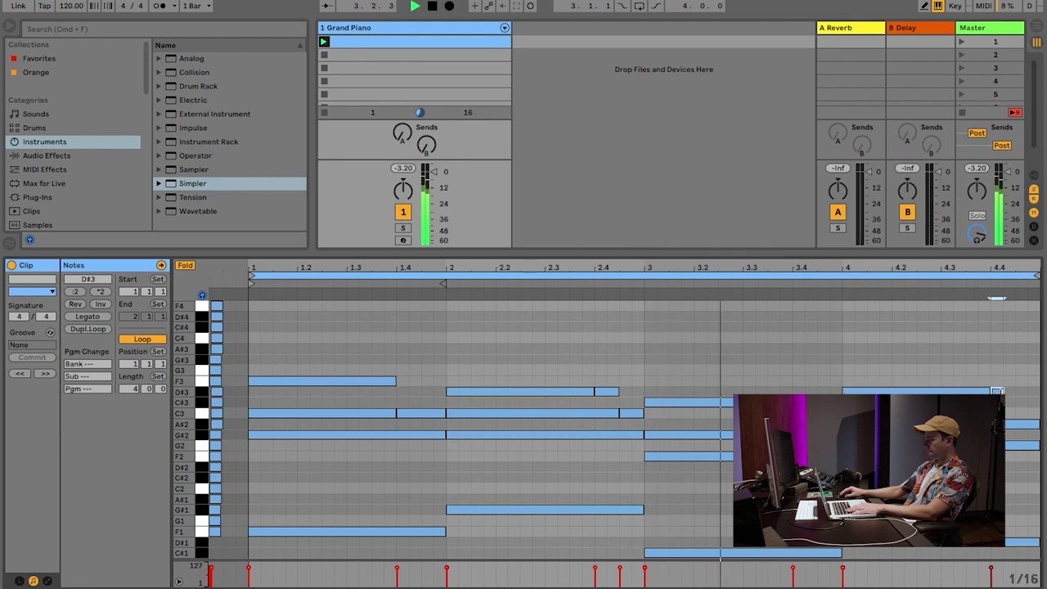
double_click(1022, 381)
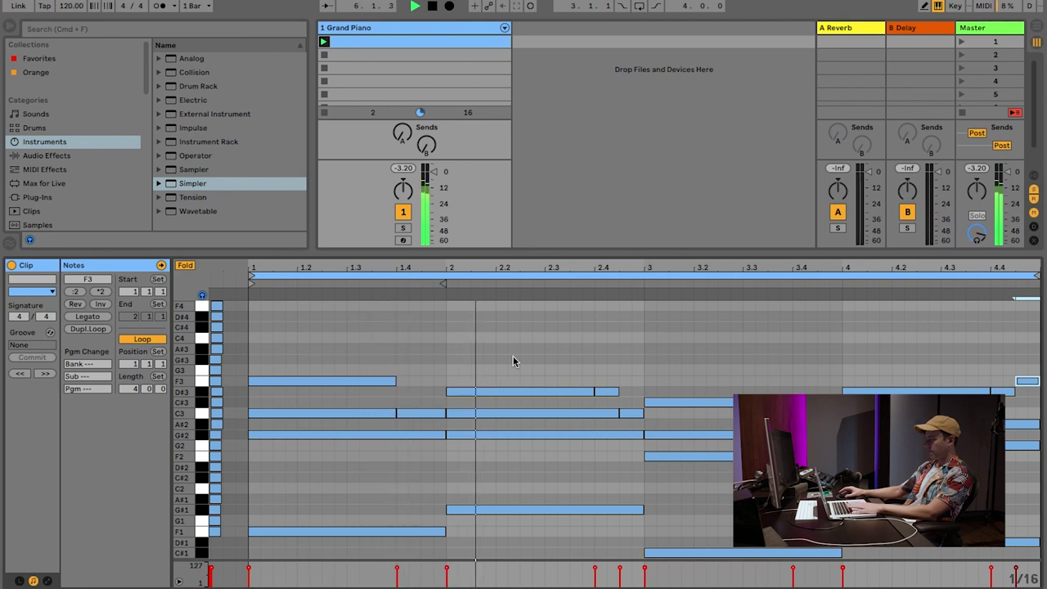
key("space")
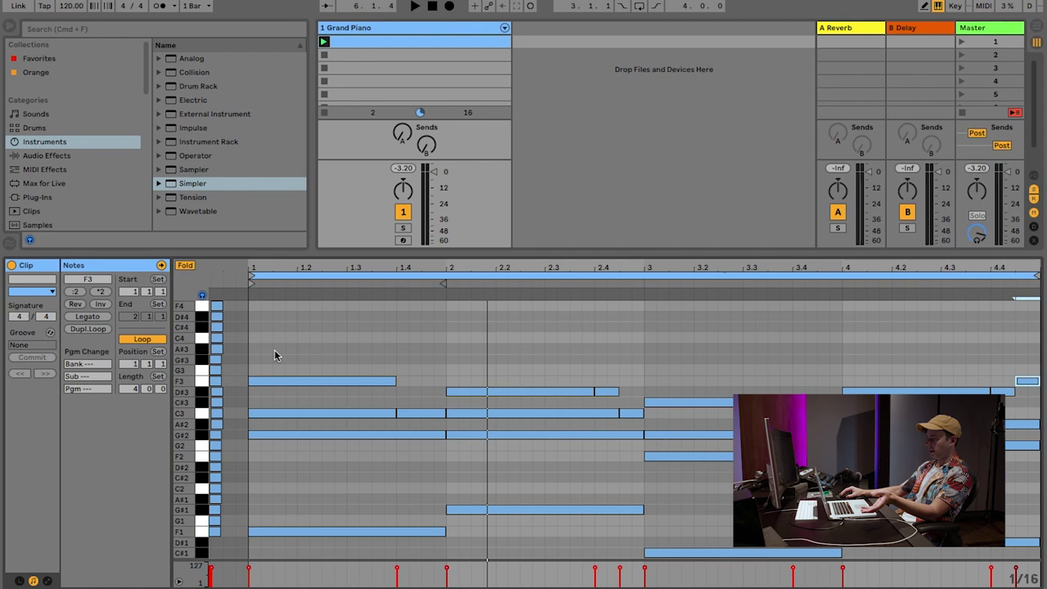
Transpose all chord and scale-guide notes up seven semitones to C minor in the unfolded piano roll, then fold it and audition the progression.
left_click(192, 266)
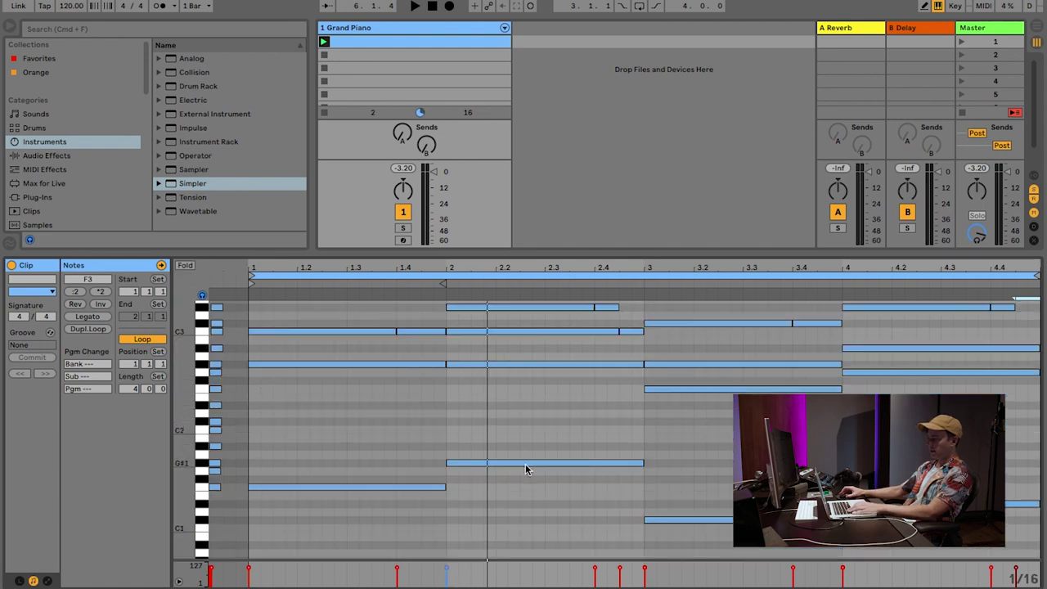
scroll(526, 469, "up", 3)
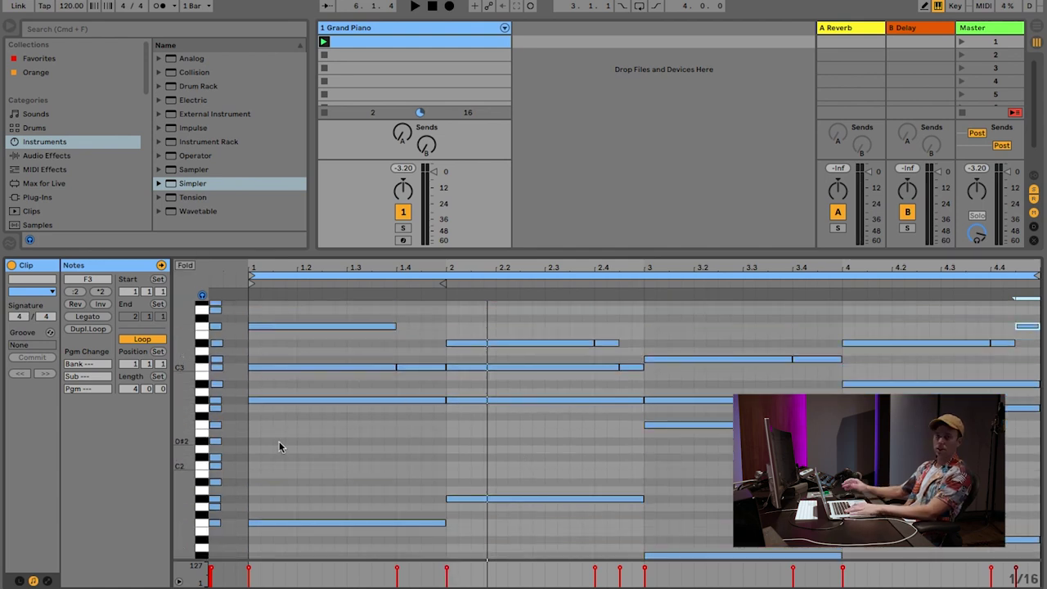
key("super+a")
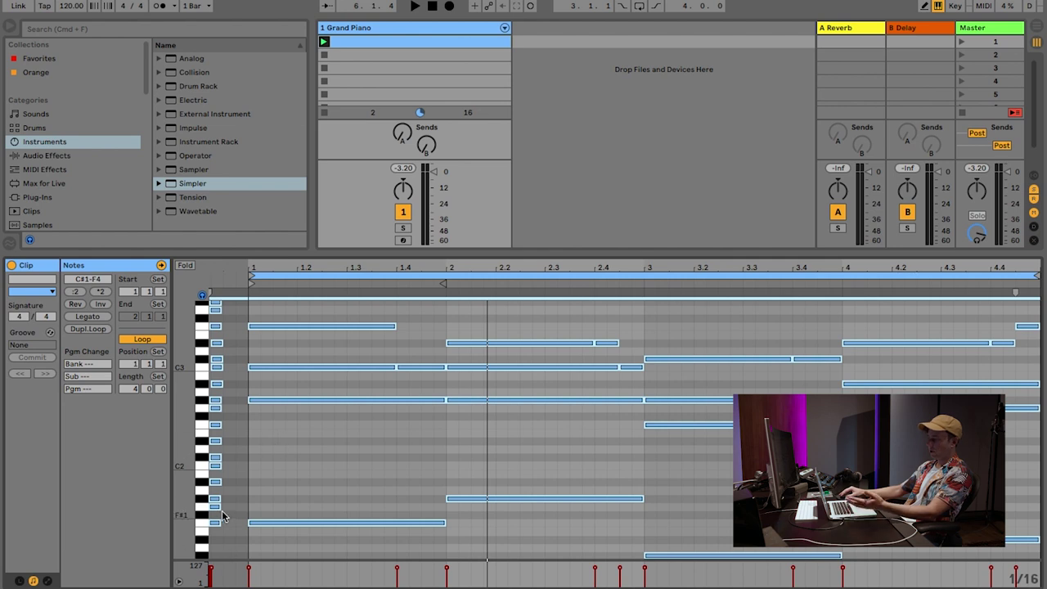
left_click_drag(216, 529, 216, 466)
left_click(186, 266)
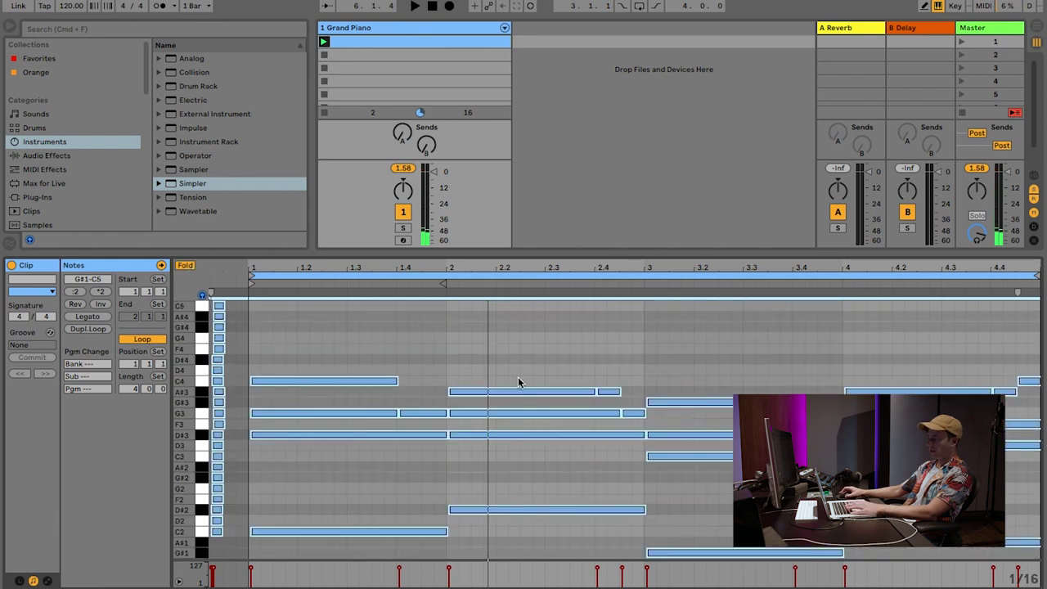
key("space")
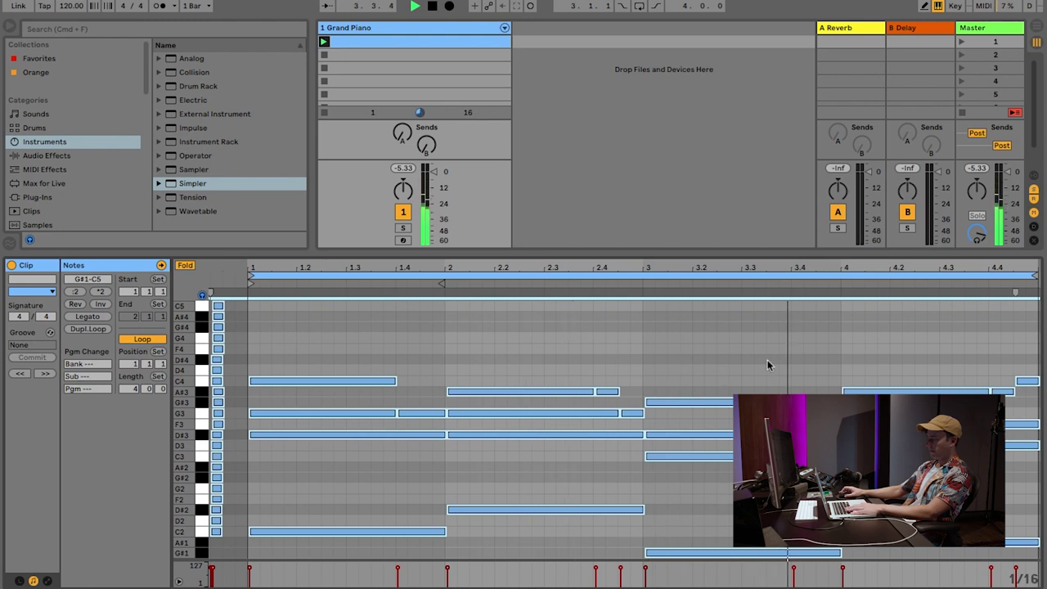
Sketch short in-key melody notes G4, F4, D#4 and G4 above the chord in bar 1.
left_click(275, 347)
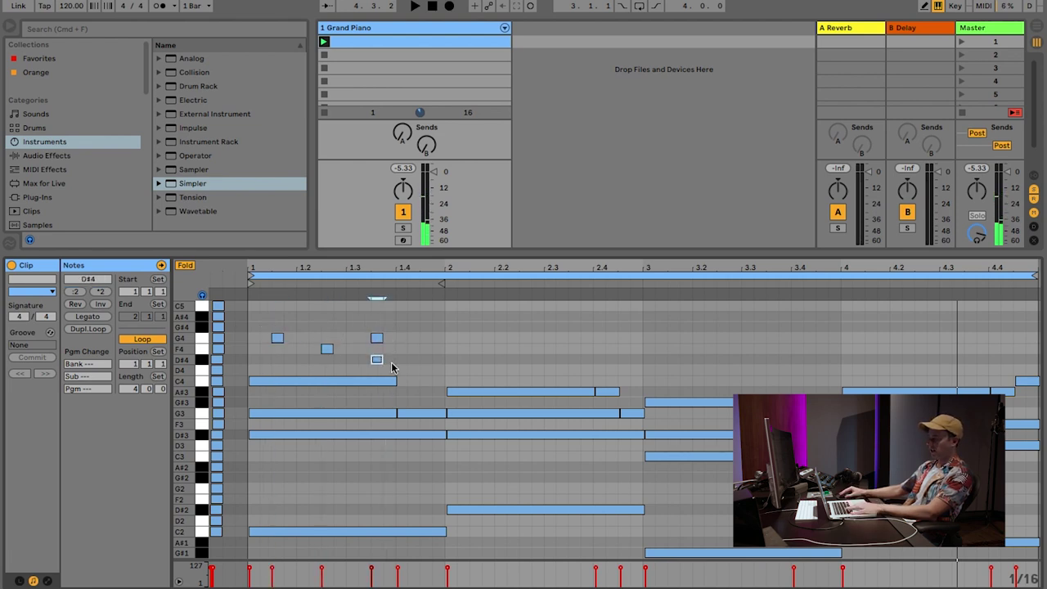
double_click(376, 360)
left_click_drag(377, 362, 352, 365)
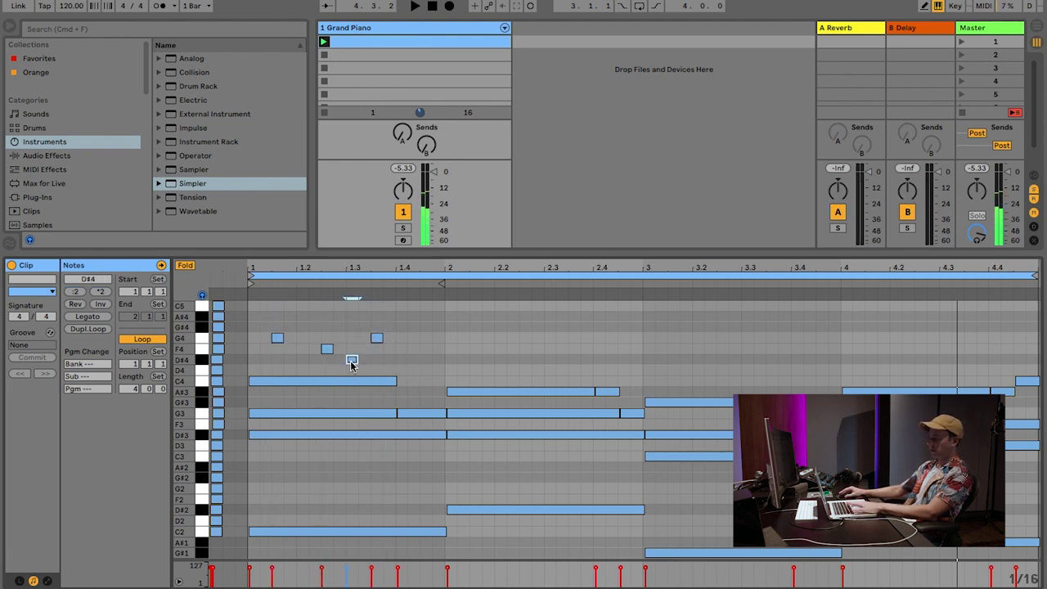
Add short melody notes F4 and D#4 in bar 2, and F4, D4, C4 and F4 in bar 3 during playback.
double_click(524, 348)
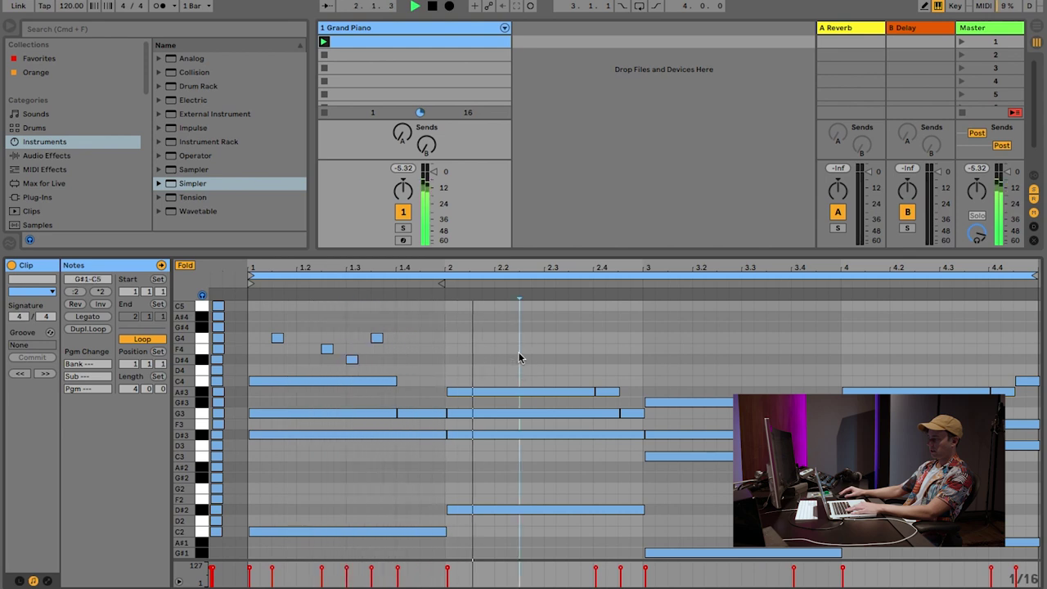
double_click(574, 360)
double_click(661, 349)
double_click(747, 381)
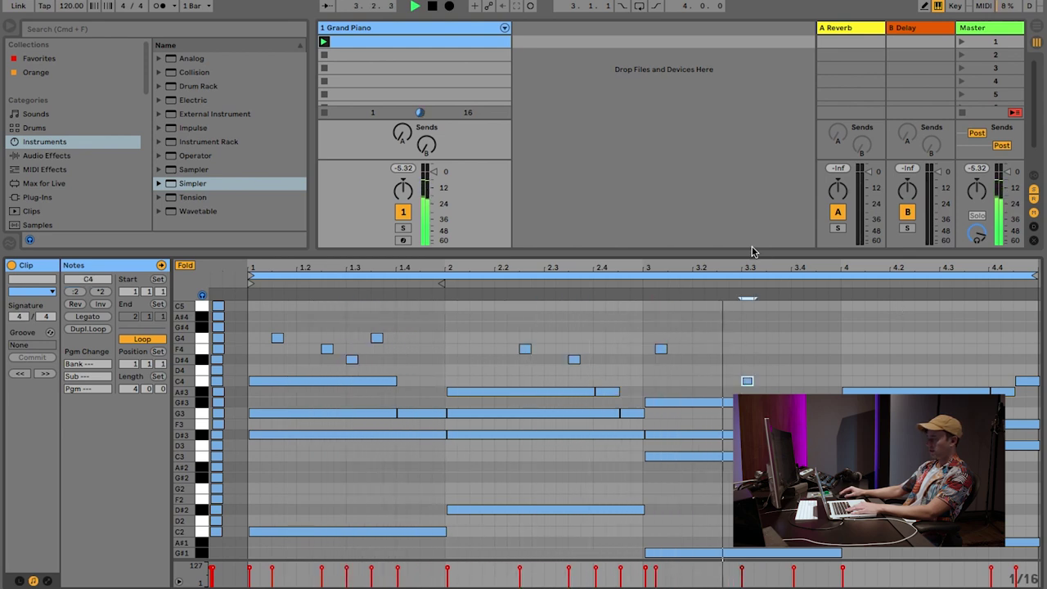
double_click(709, 371)
double_click(760, 348)
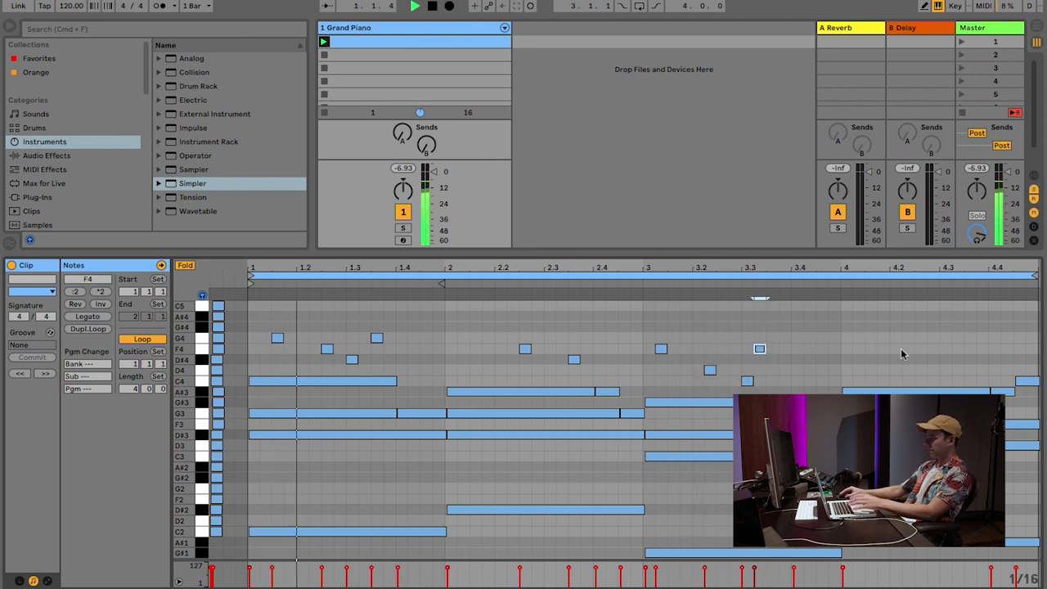
Delete all the short trial melody notes above the chords in bars 1 to 3.
left_click_drag(272, 319, 767, 377)
left_click_drag(802, 329, 279, 361)
key("Delete")
key("Delete")
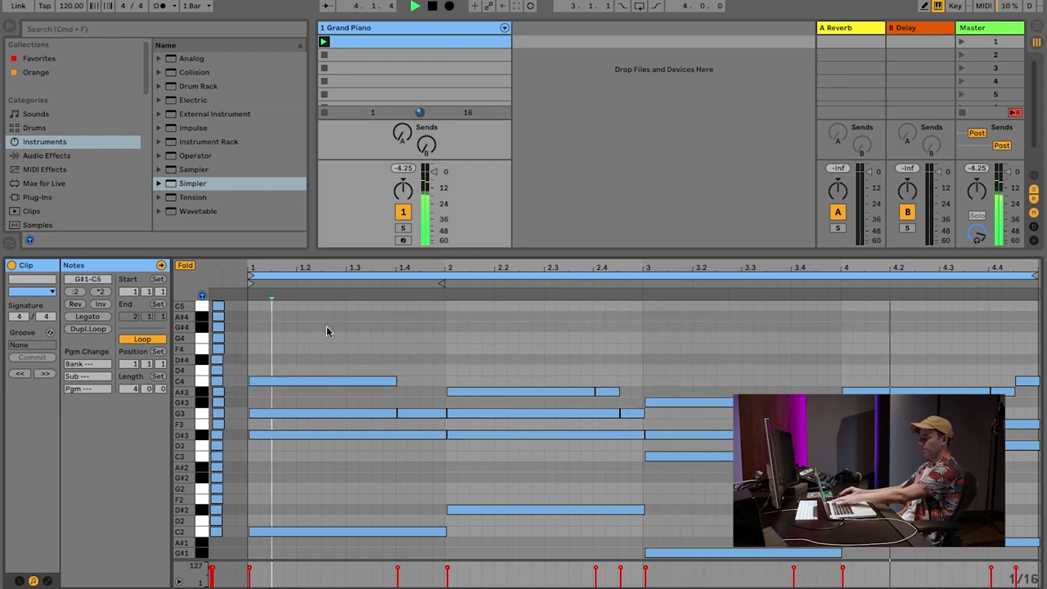